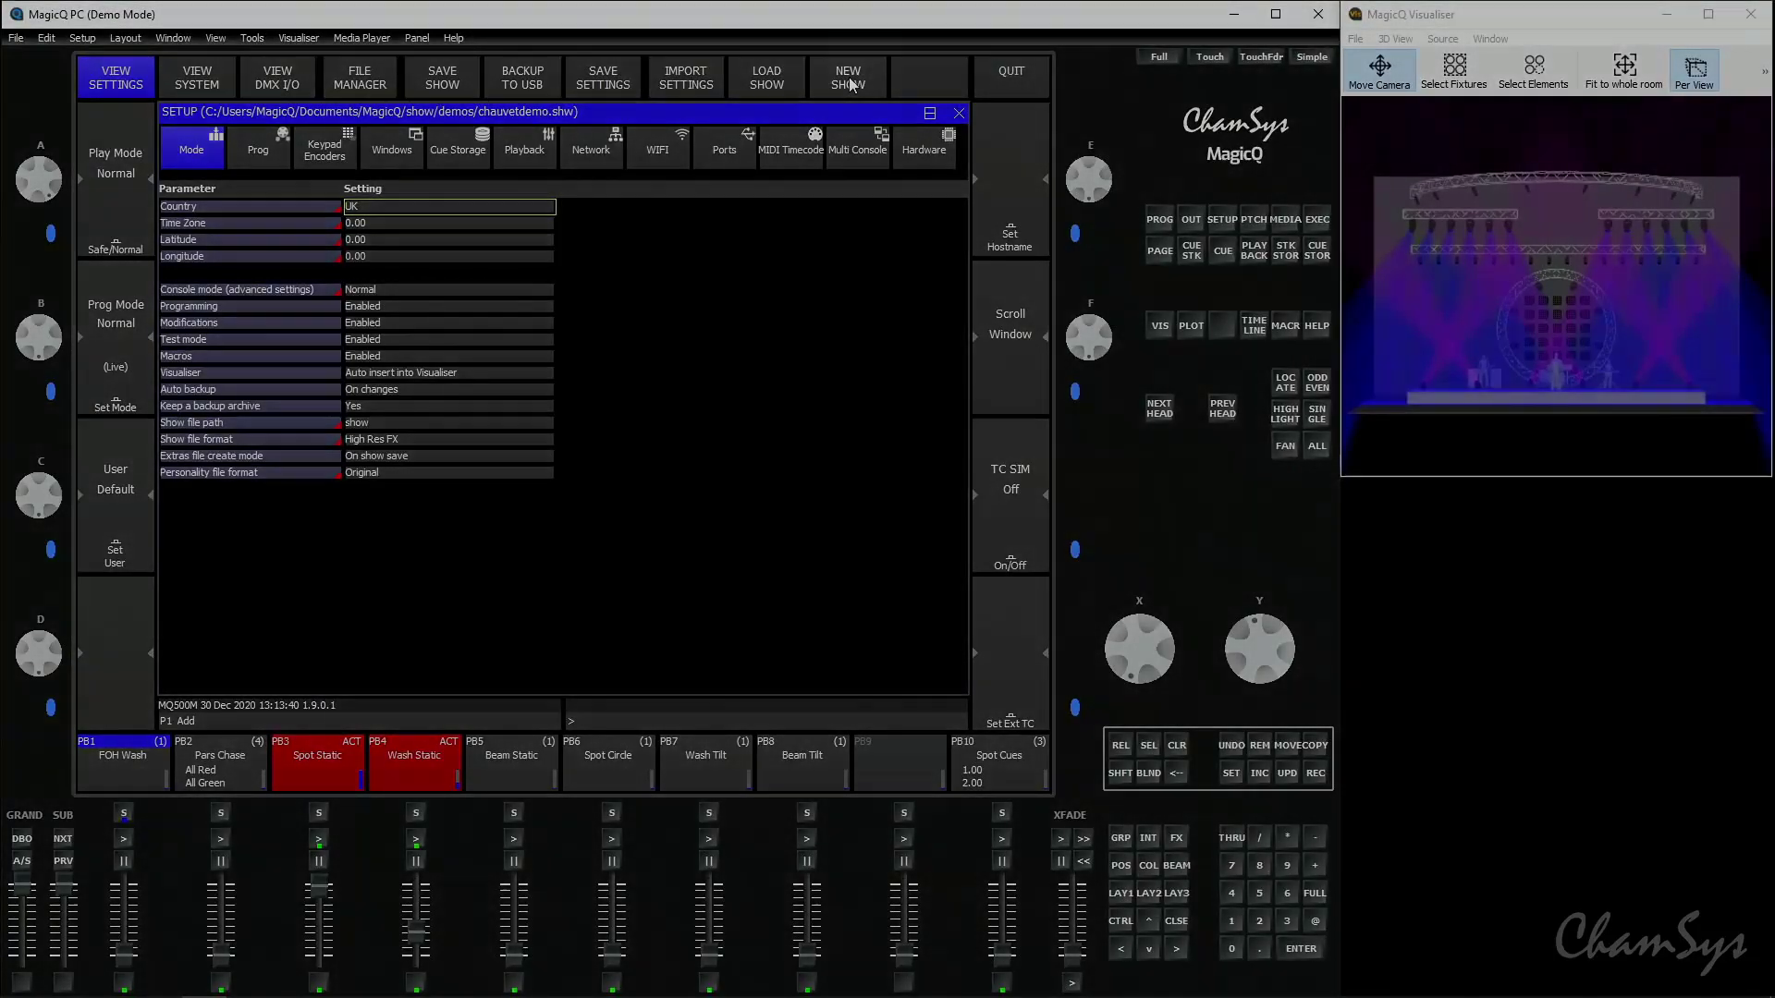
- Start a new show from Setup, prompting to erase the current demo show
click(848, 78)
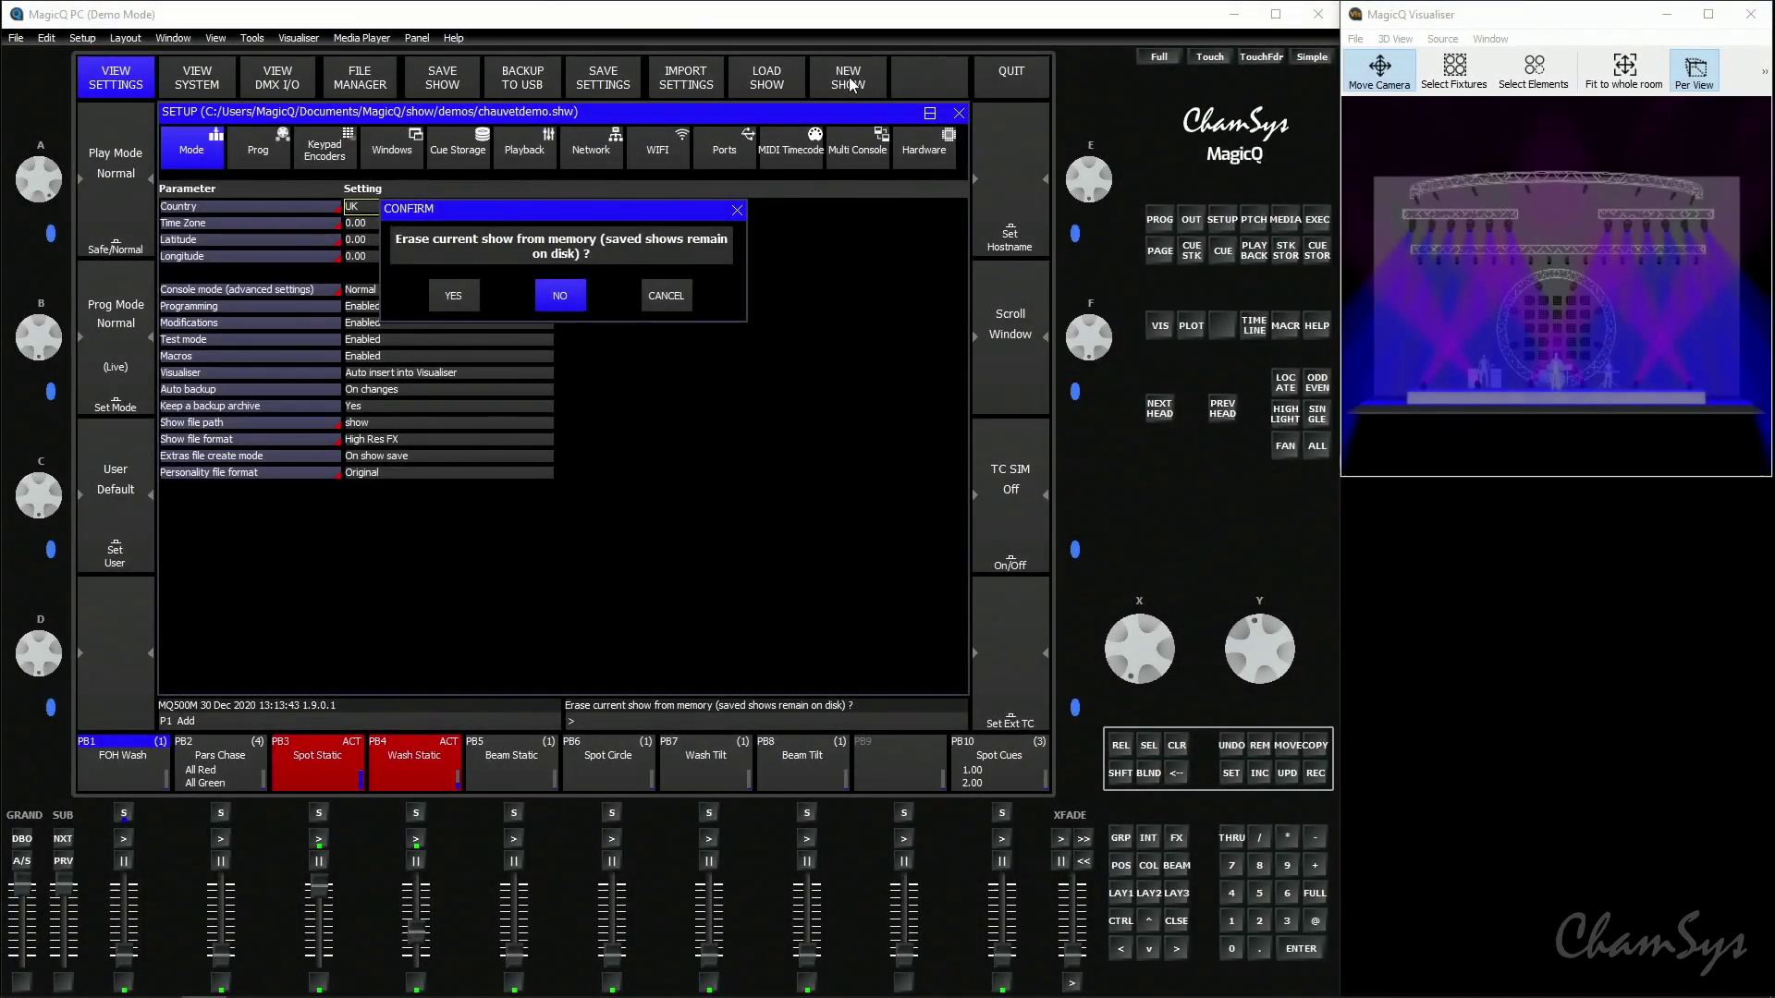
- Confirm erasing the old show and set the programming mode to Normal (live)
click(465, 292)
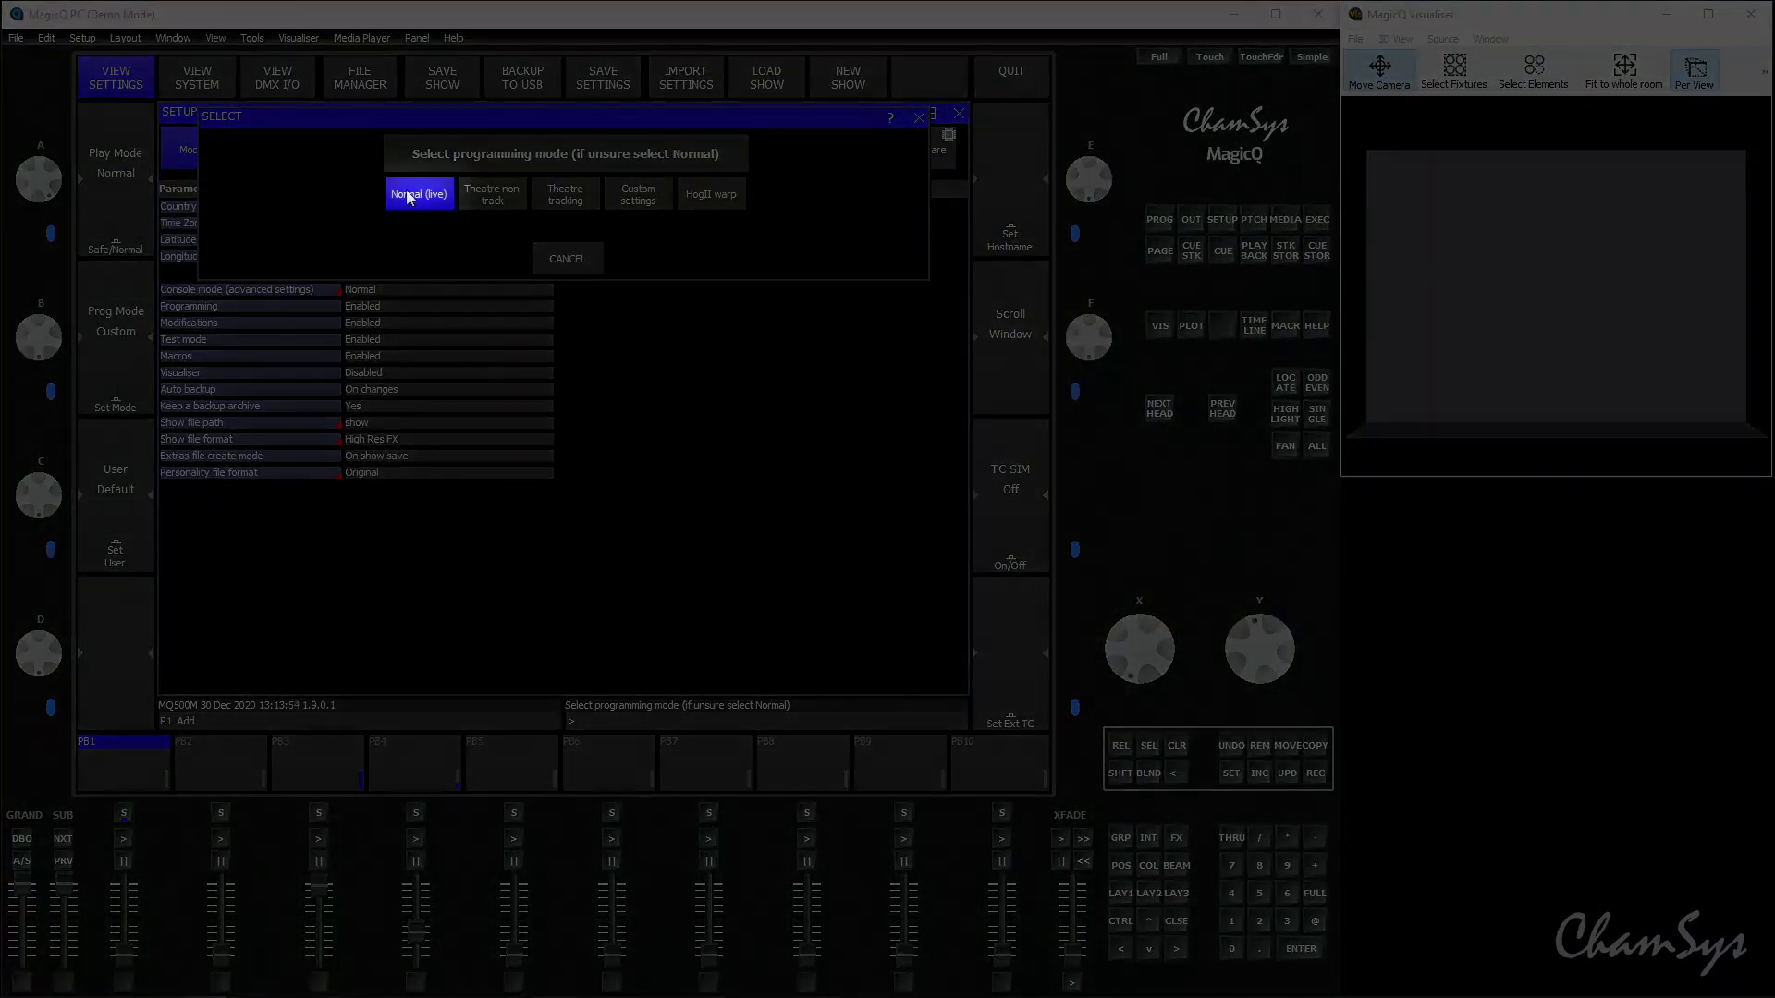
click(407, 196)
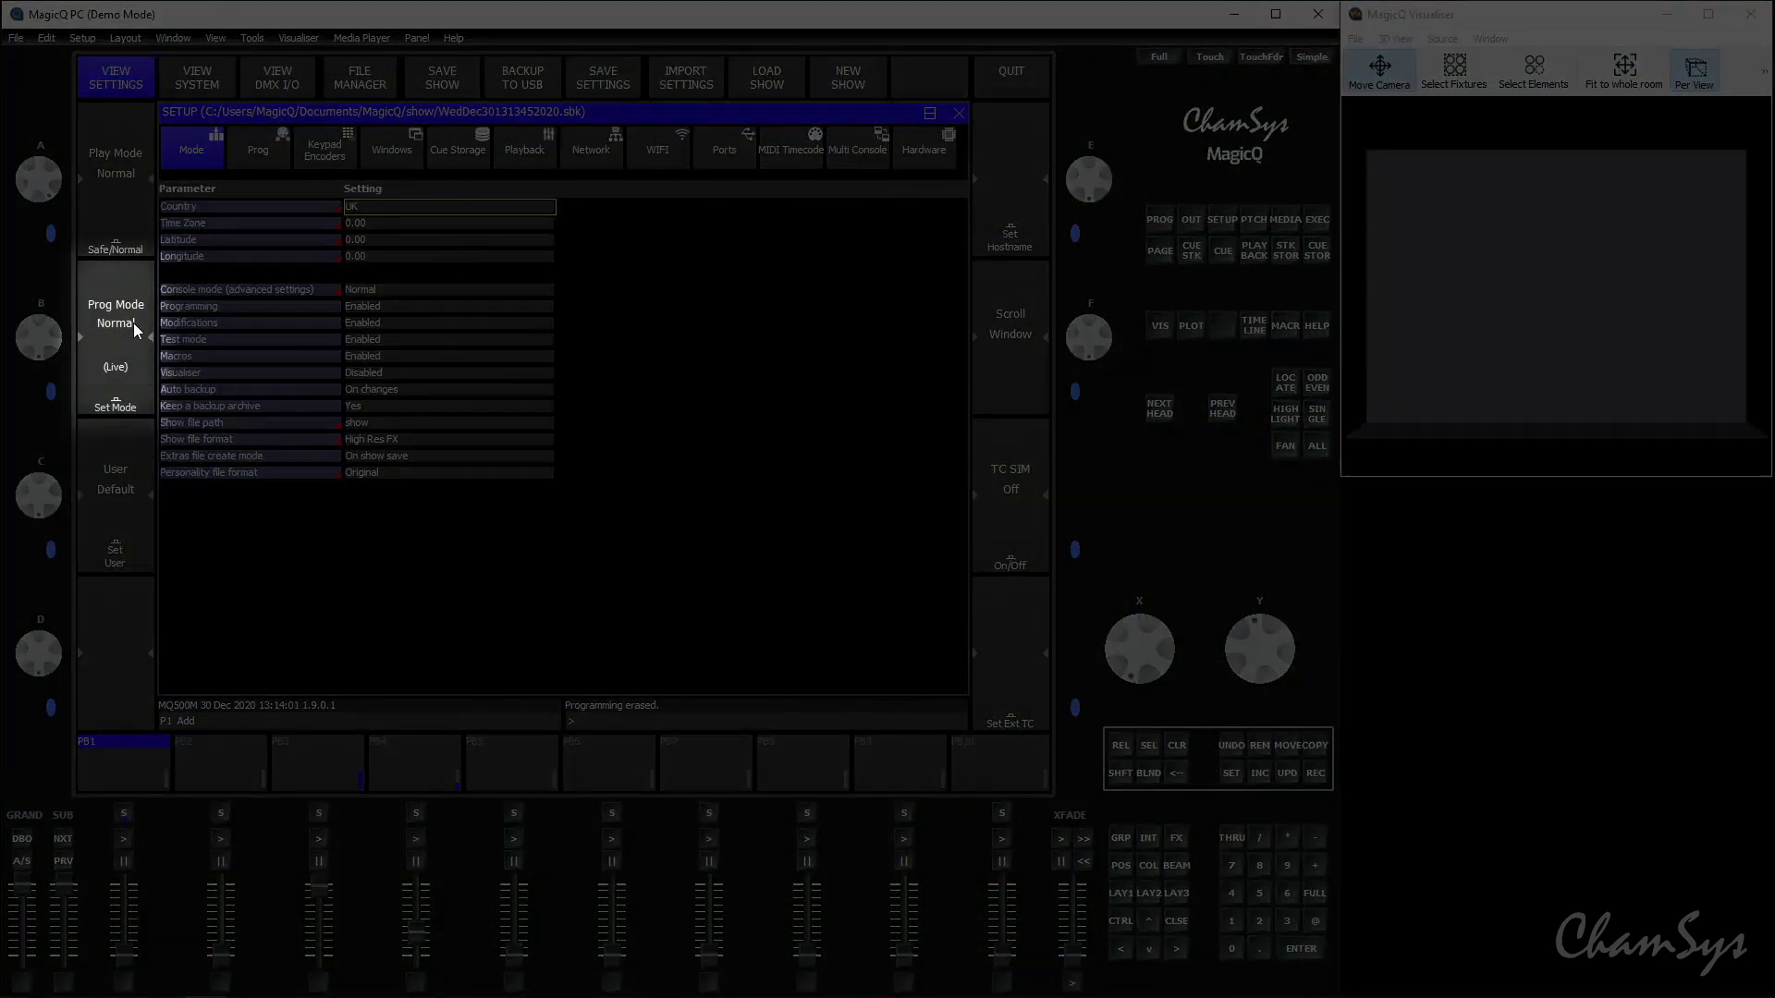
click(133, 324)
click(442, 292)
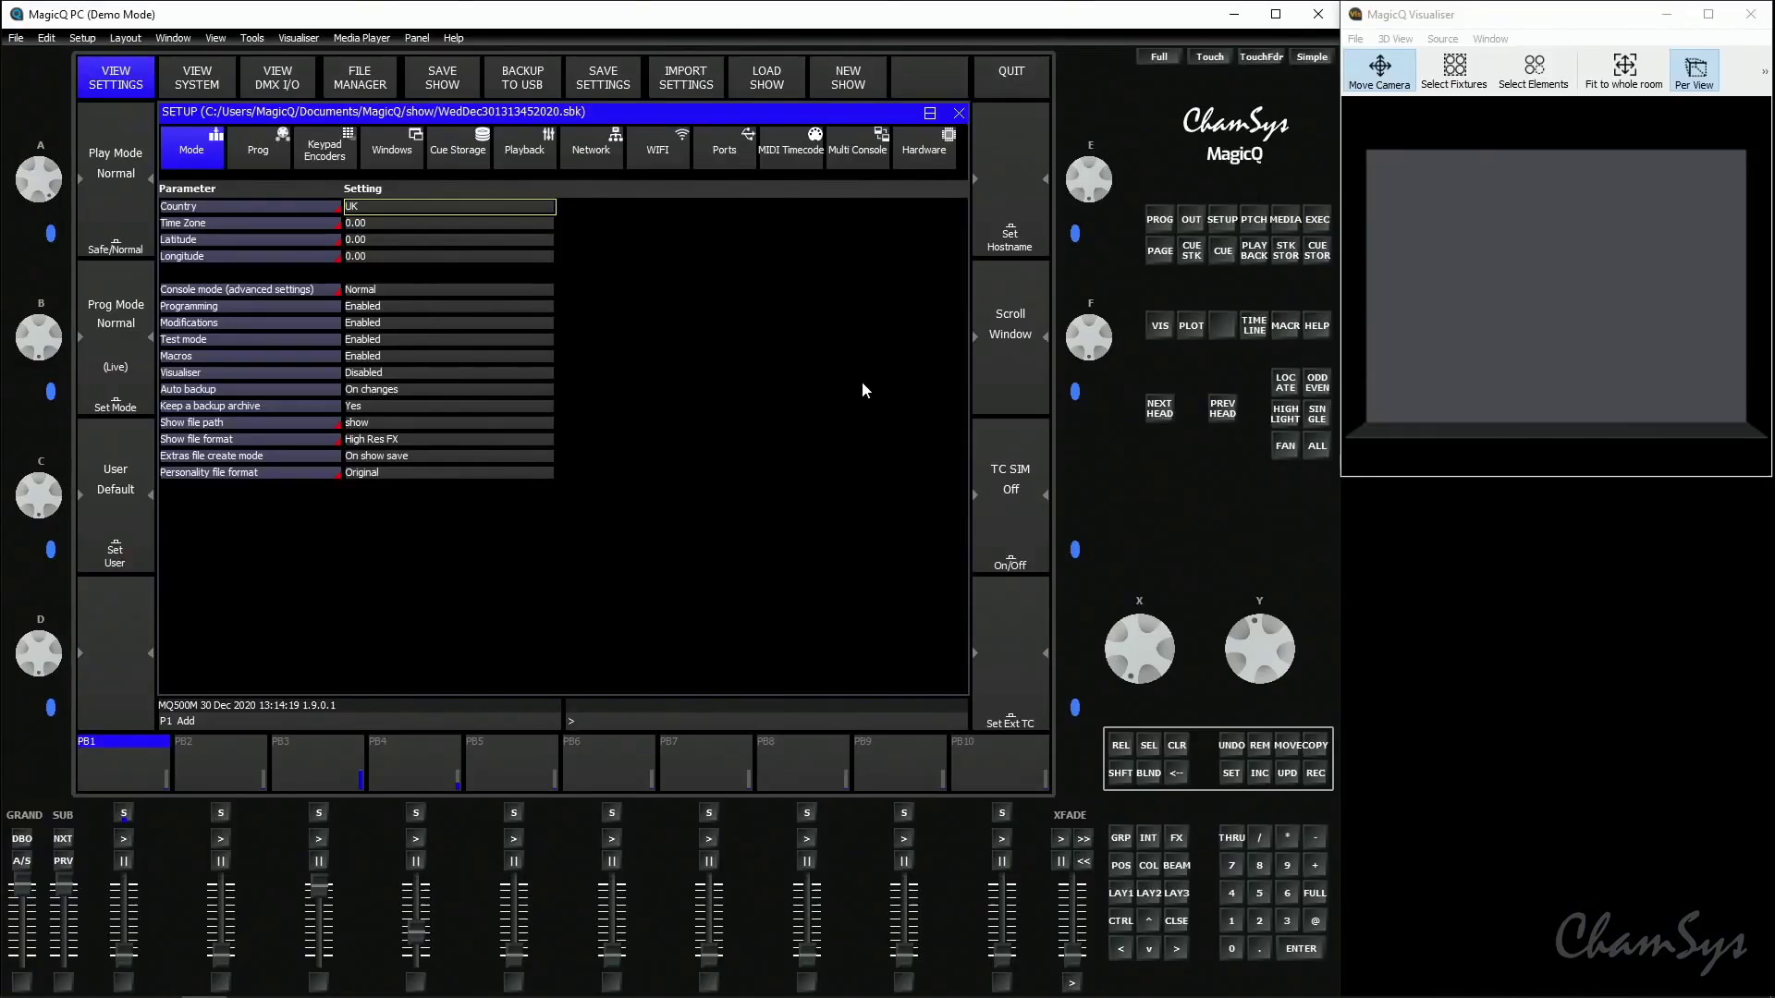
- Open the empty Patch window and its fixture head library
click(1257, 224)
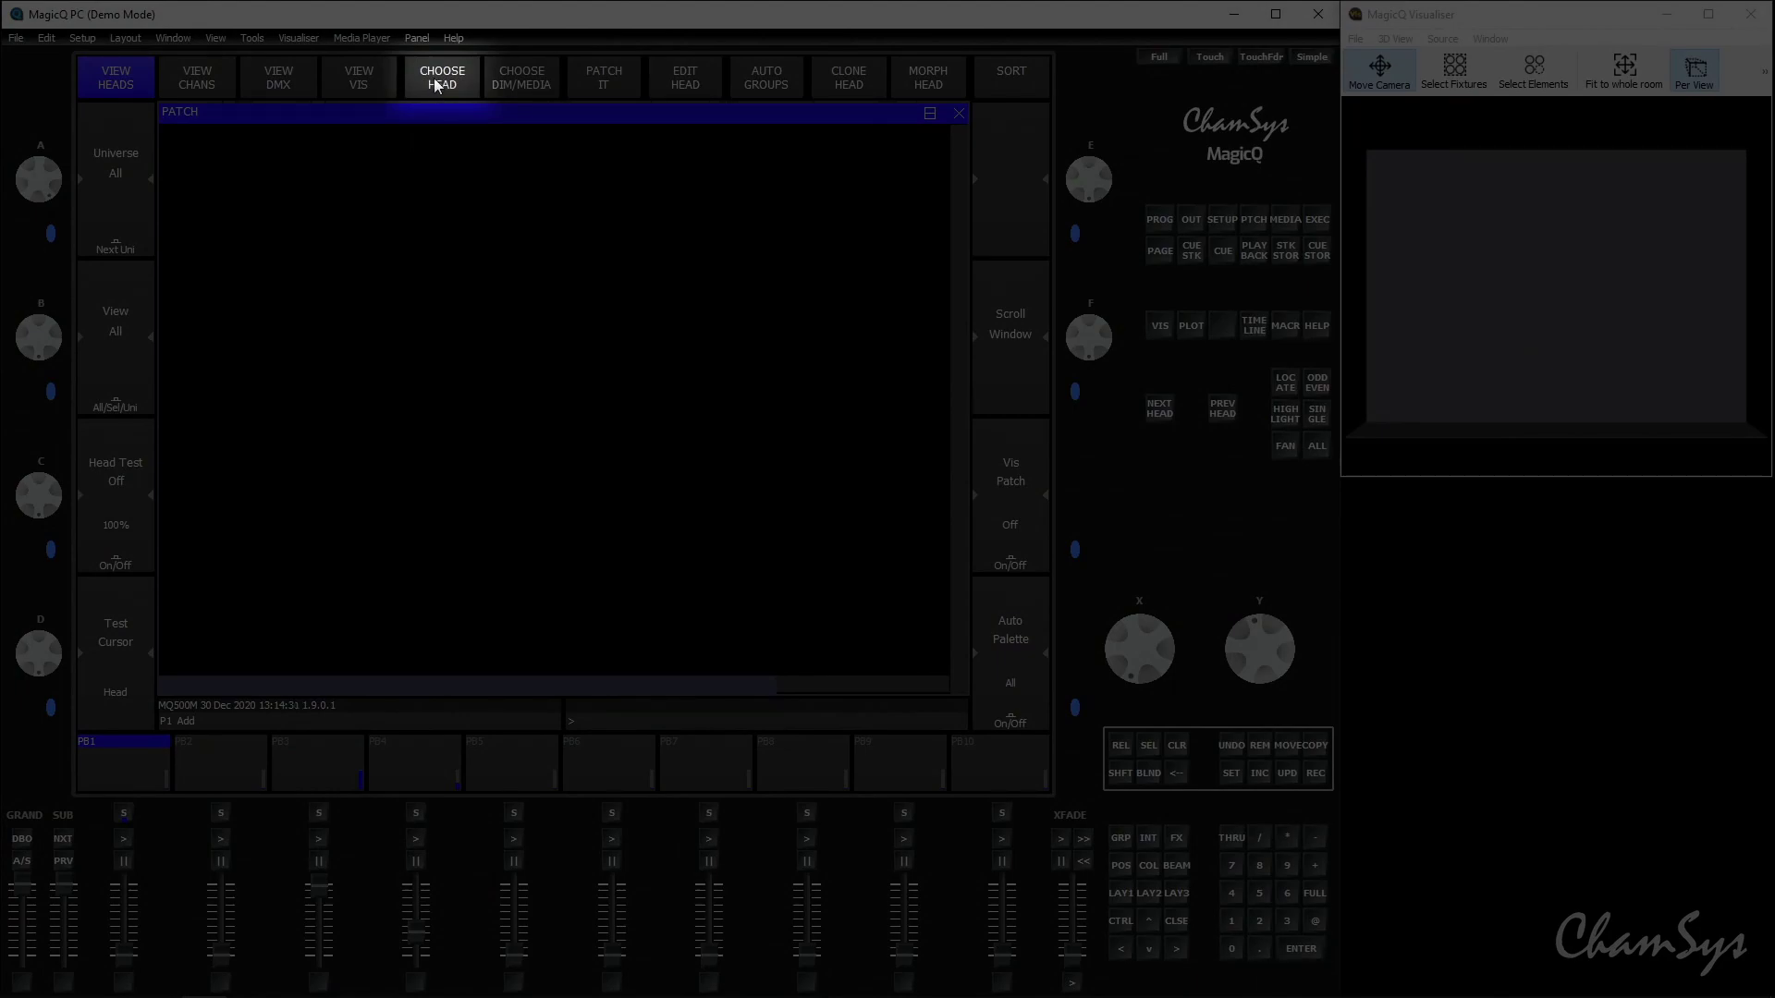
click(436, 82)
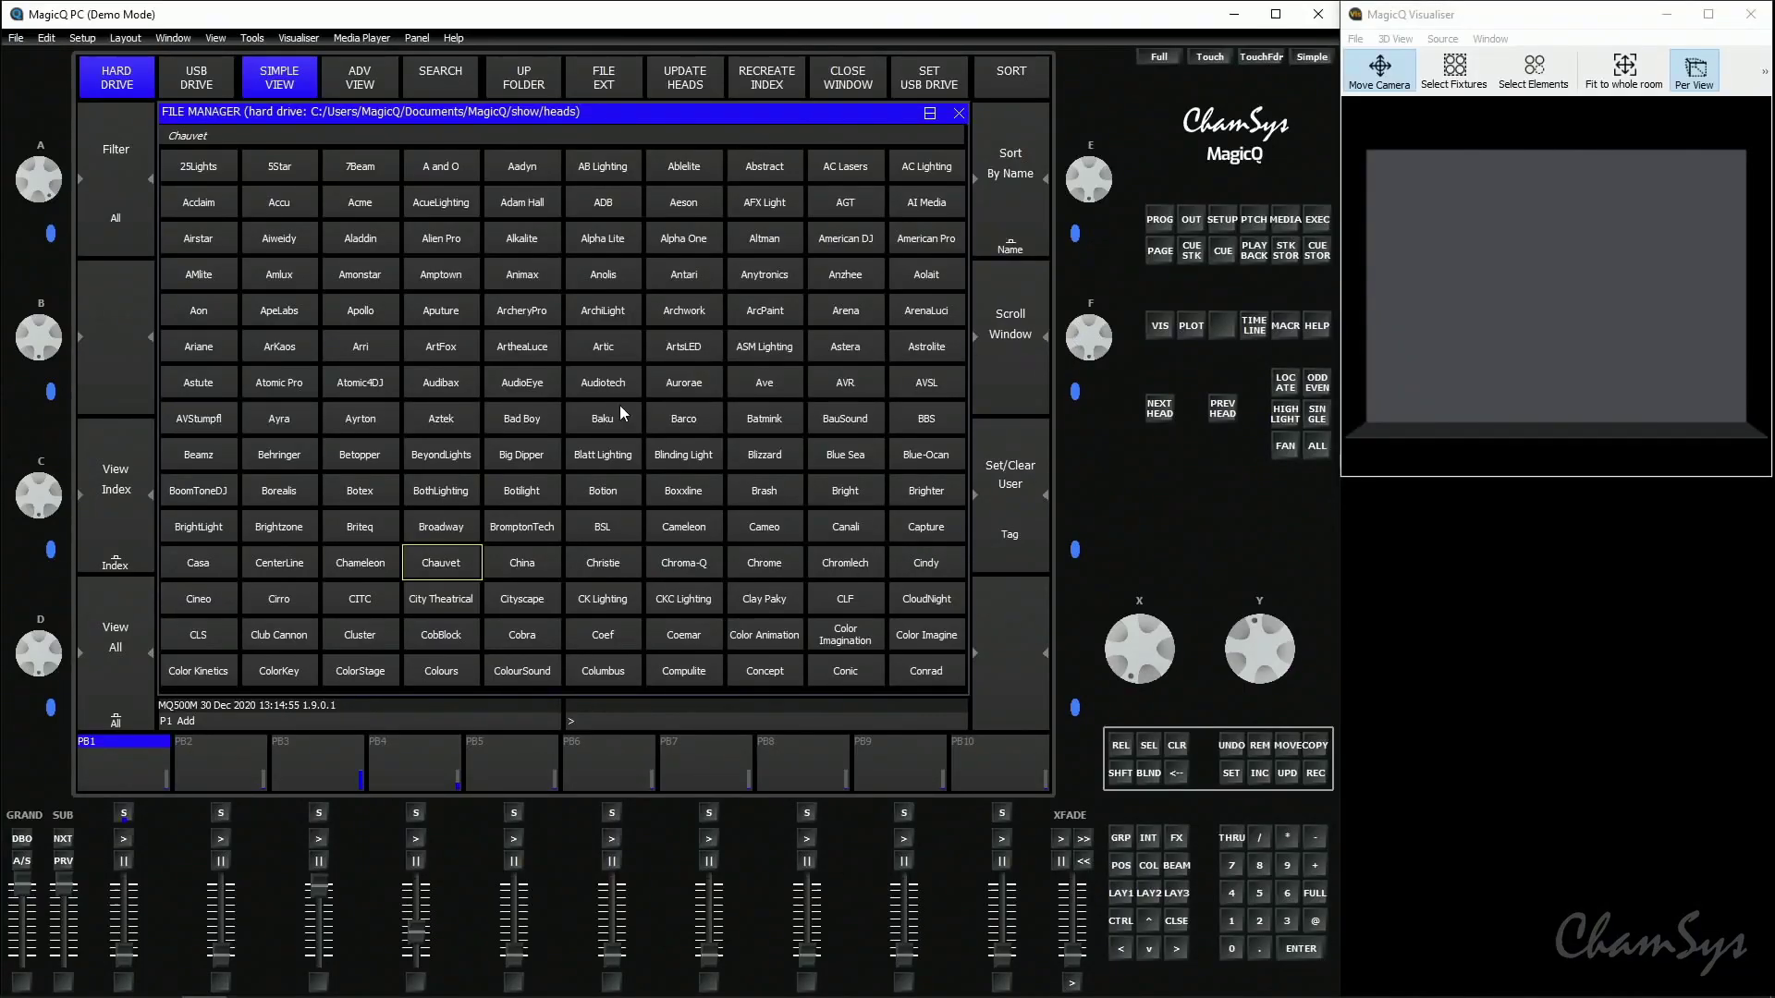
- Choose the Chauvet Maverick MK2 Spot in Advanced 32-channel mode
click(449, 557)
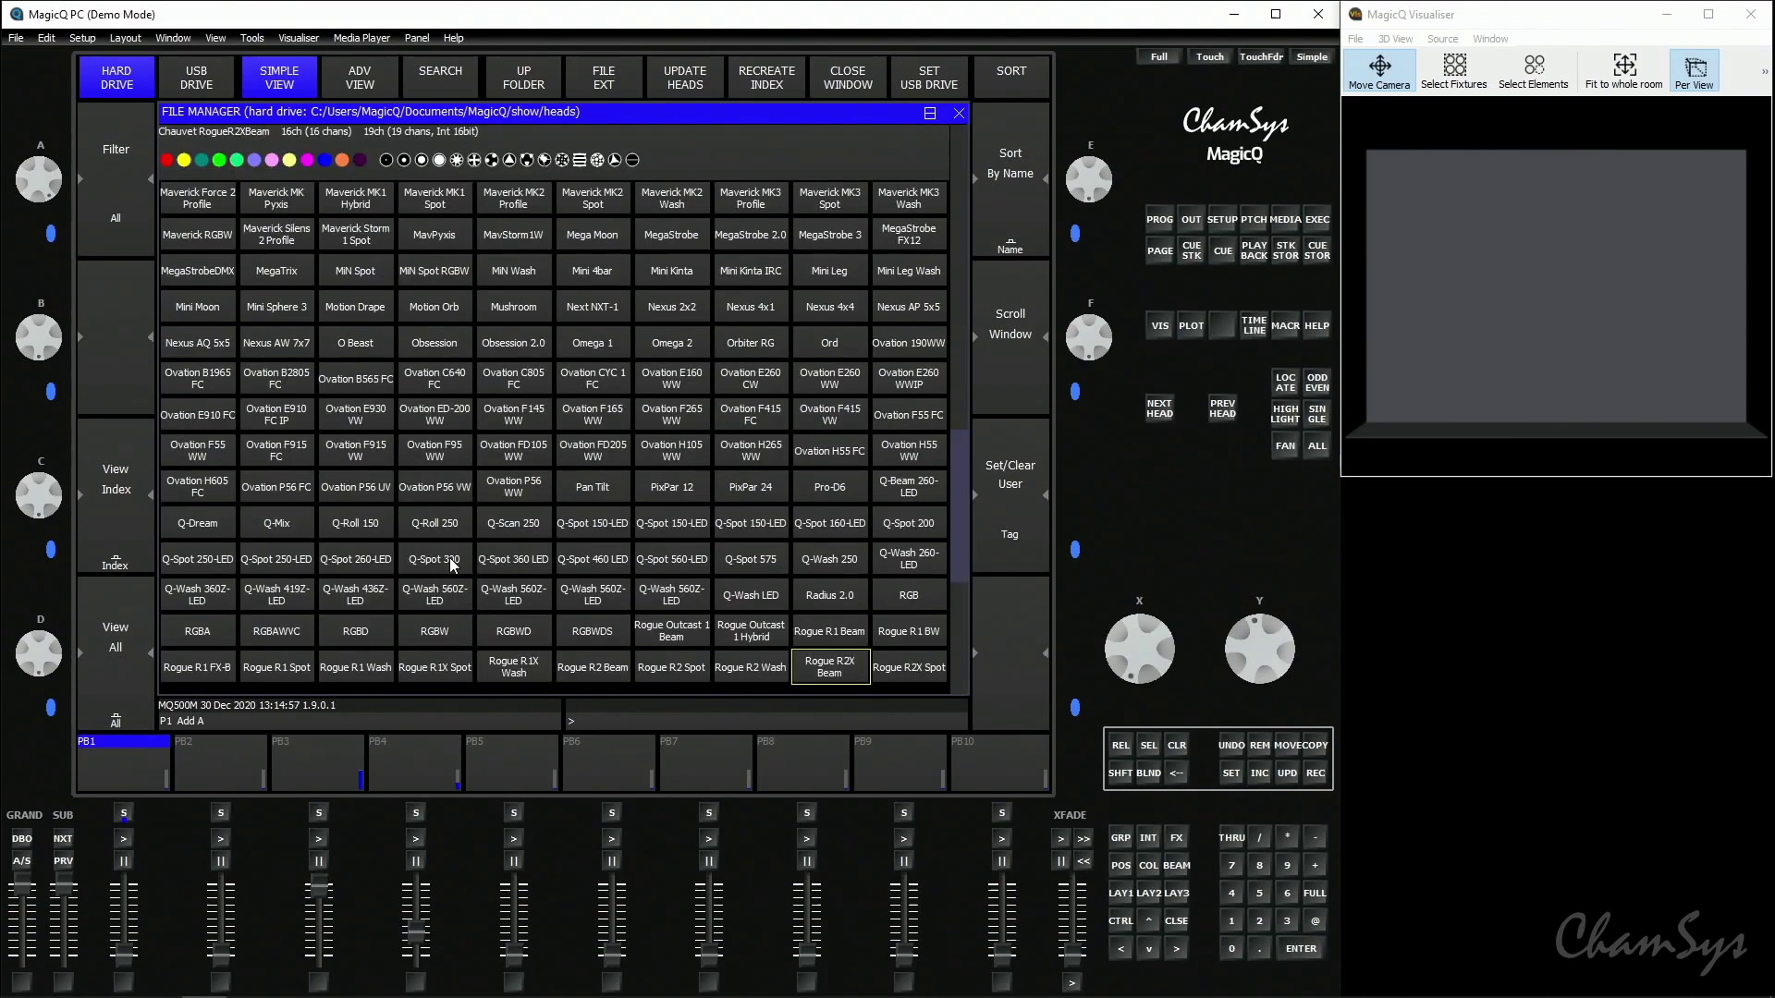
text(mave)
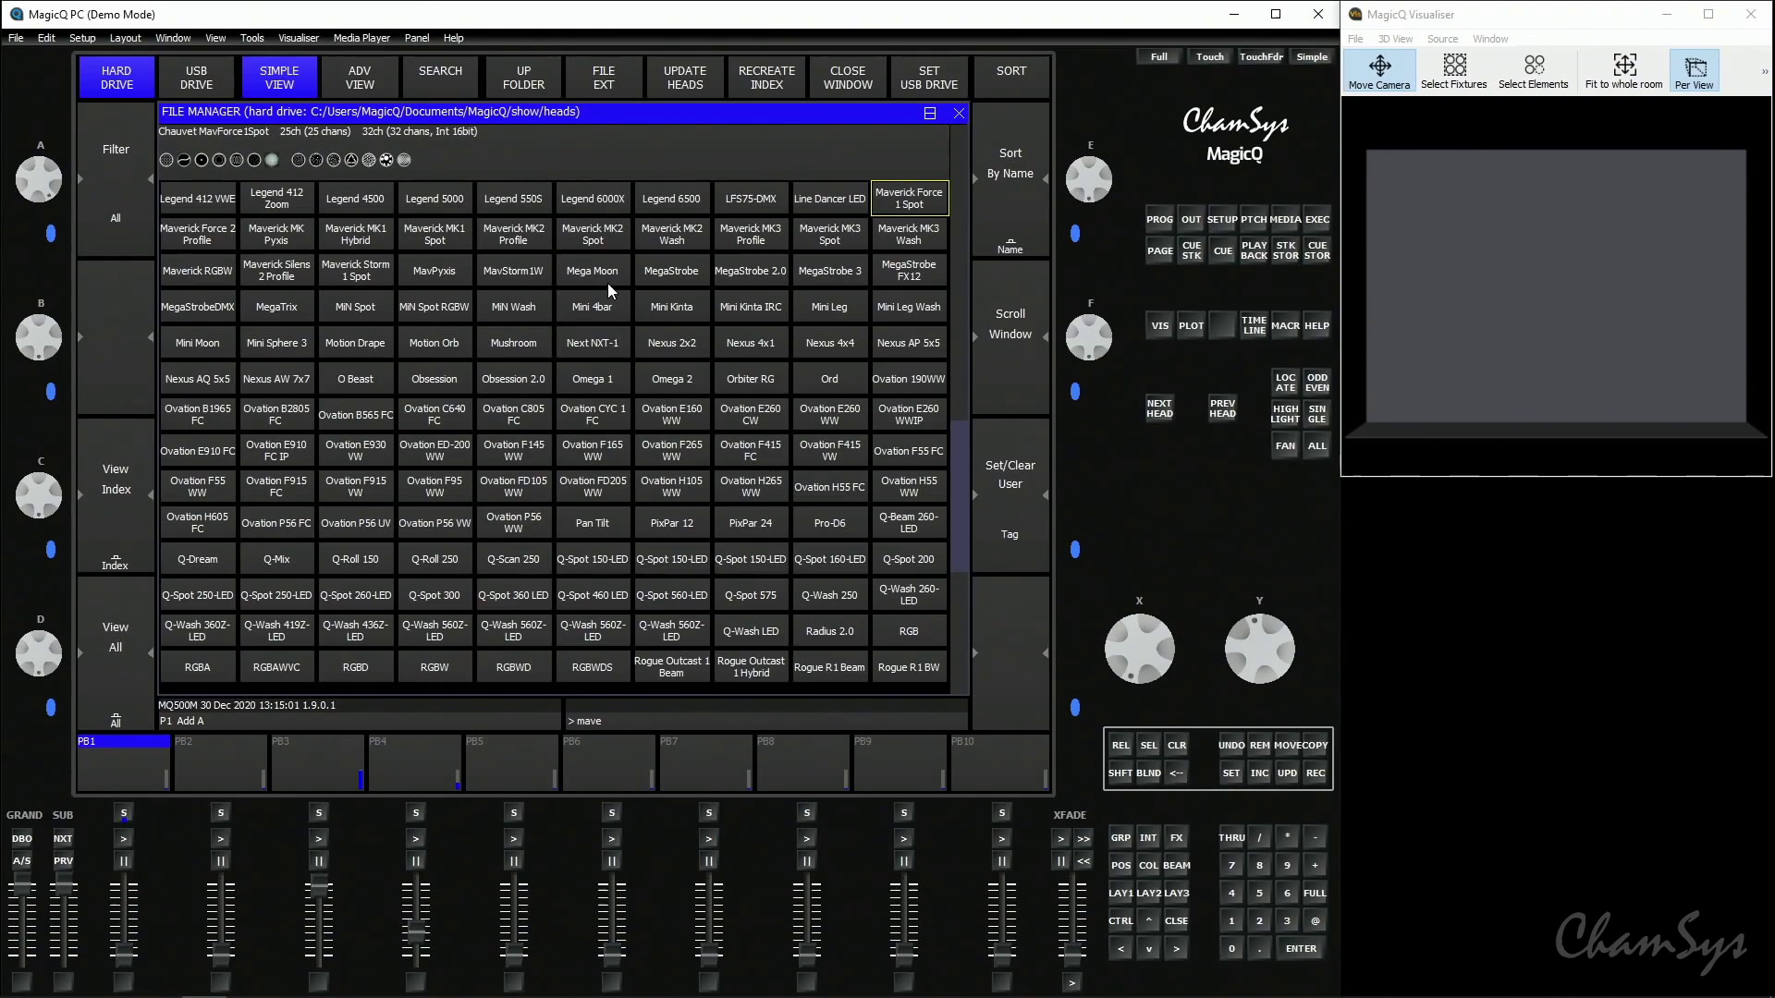
click(594, 237)
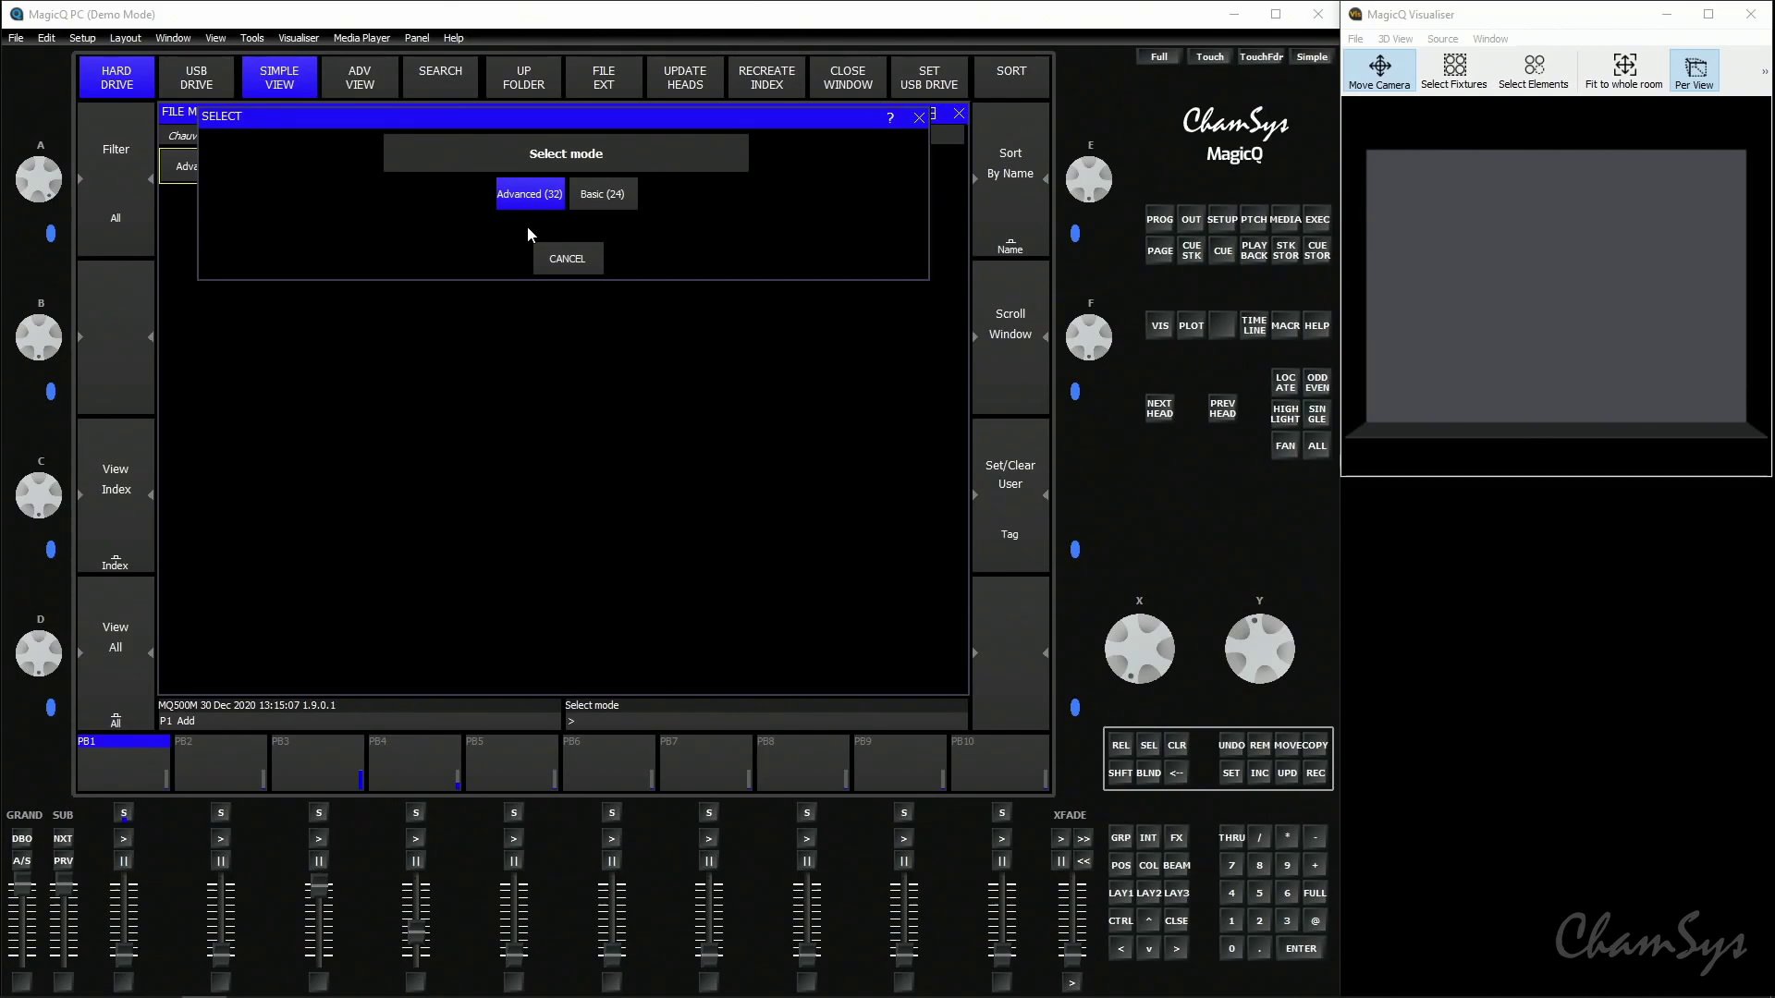
click(529, 194)
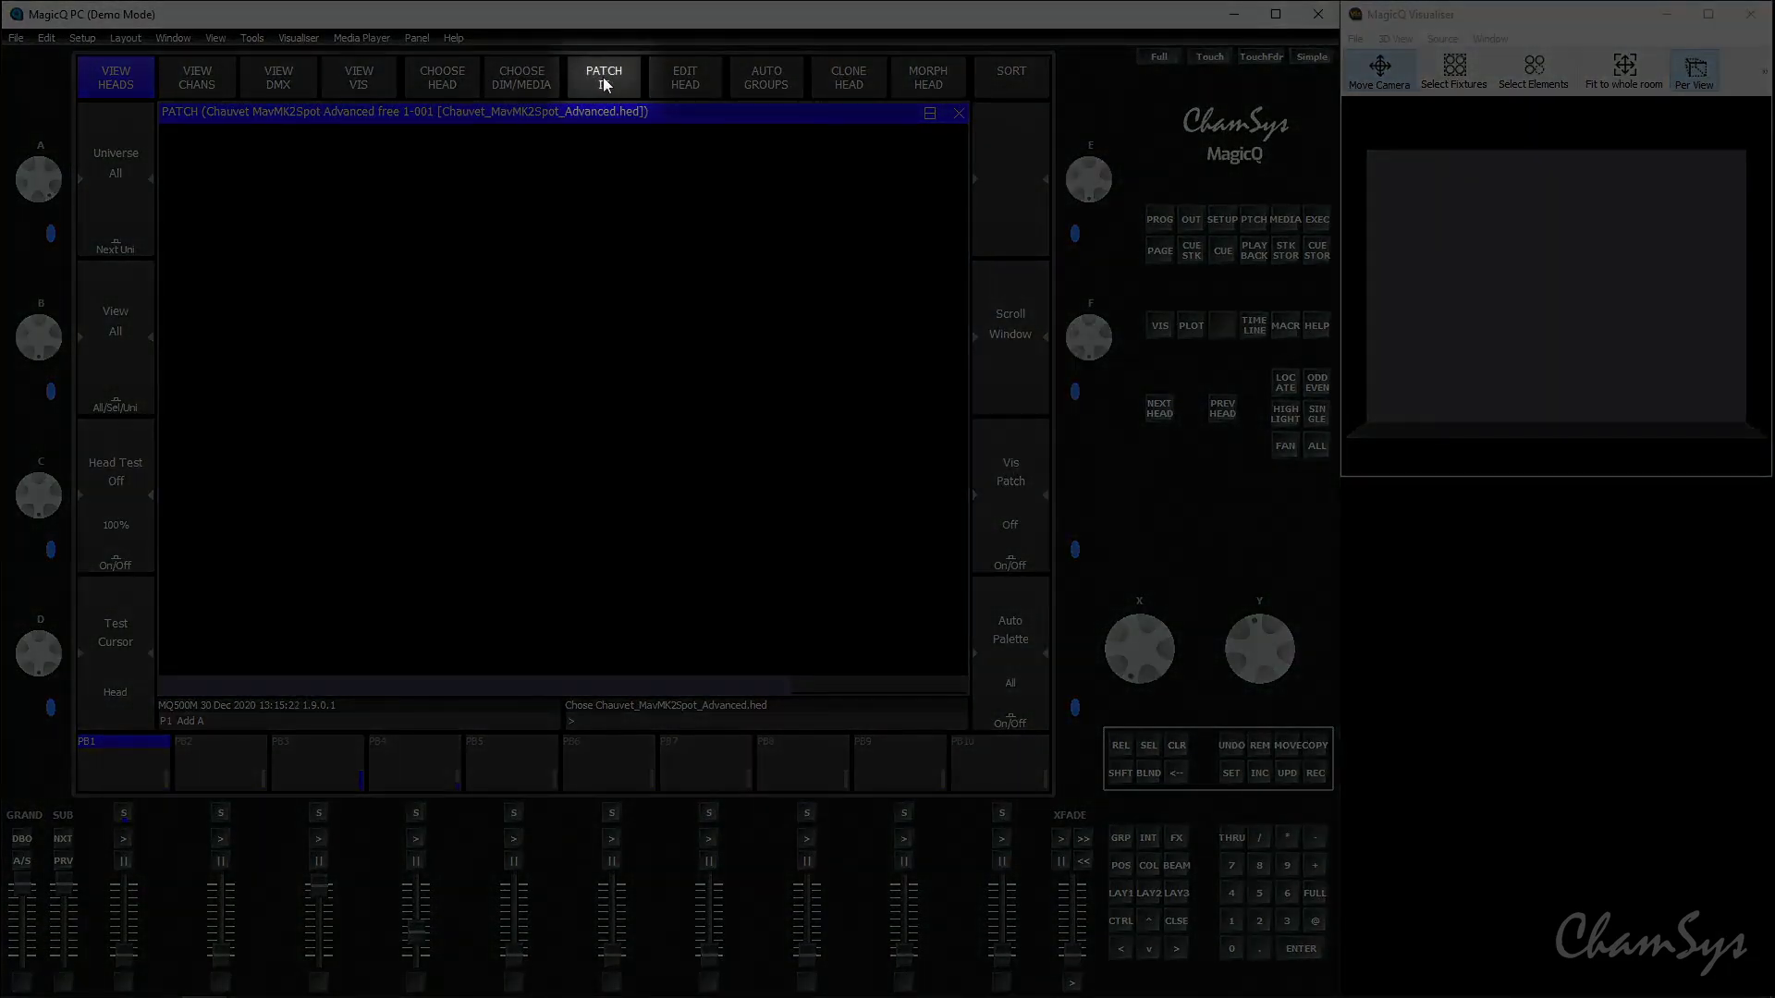
- Patch 10 Maverick MK2 Spots with 10@1-1, addresses 1-001 to 1-289
click(603, 78)
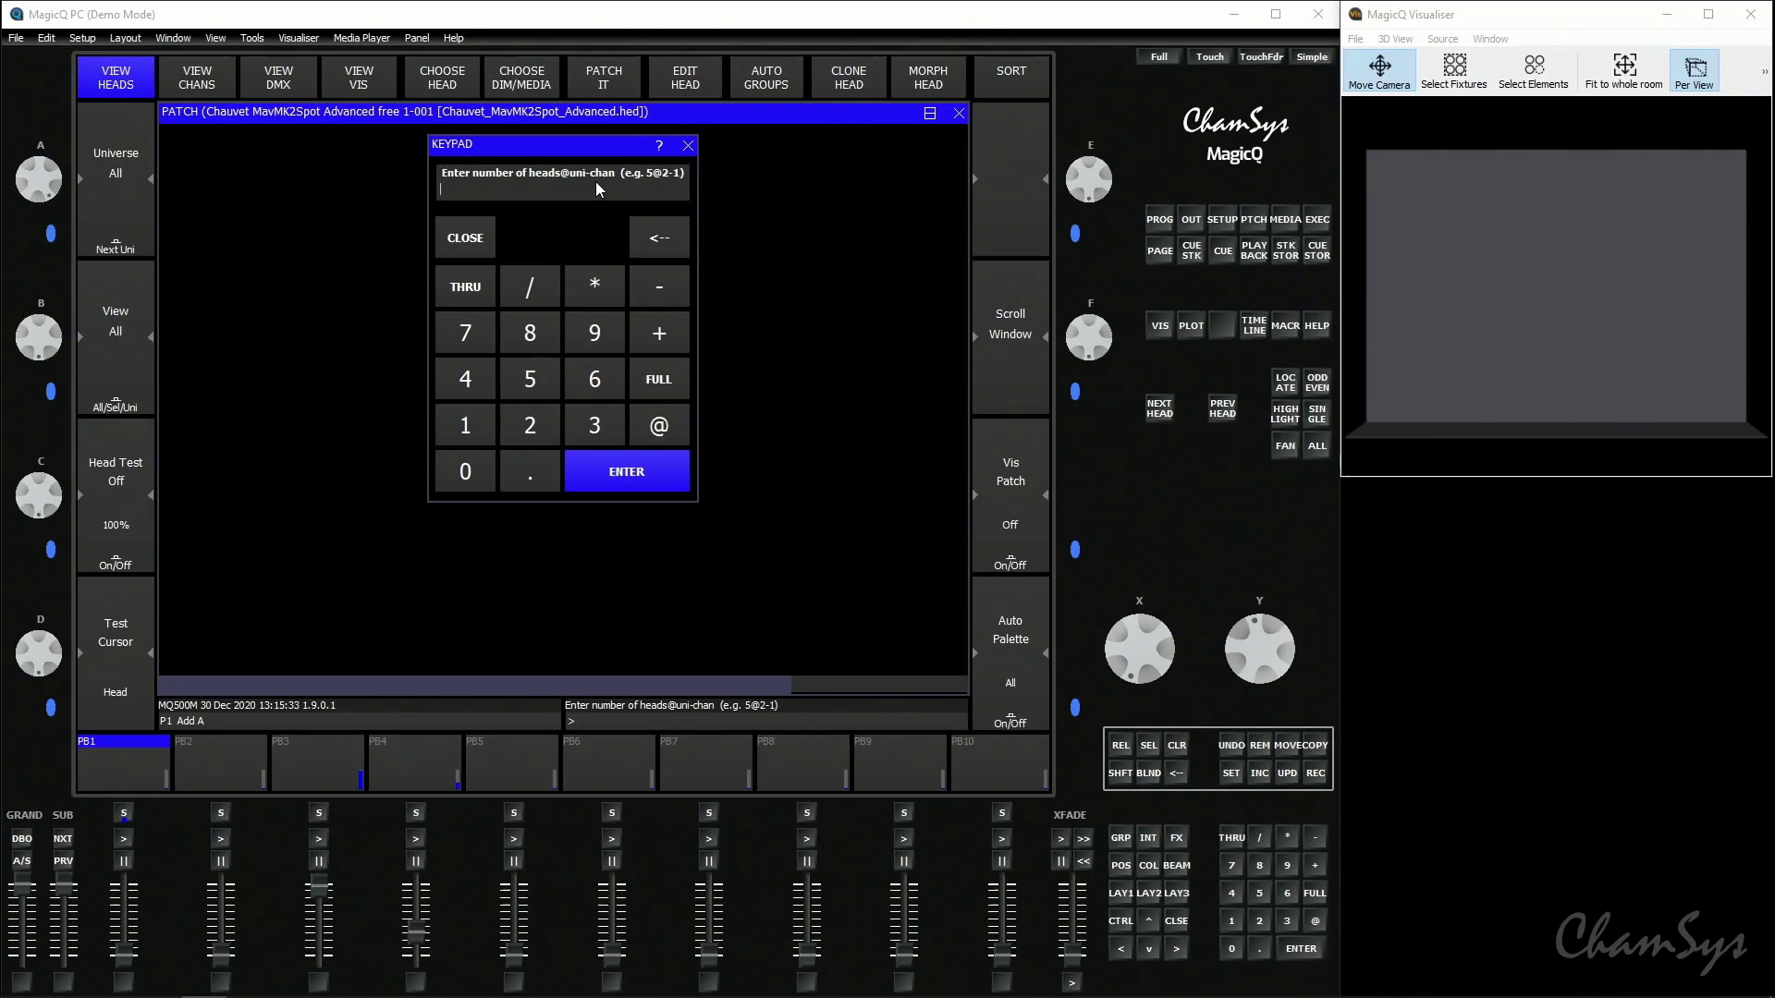
click(481, 418)
click(477, 475)
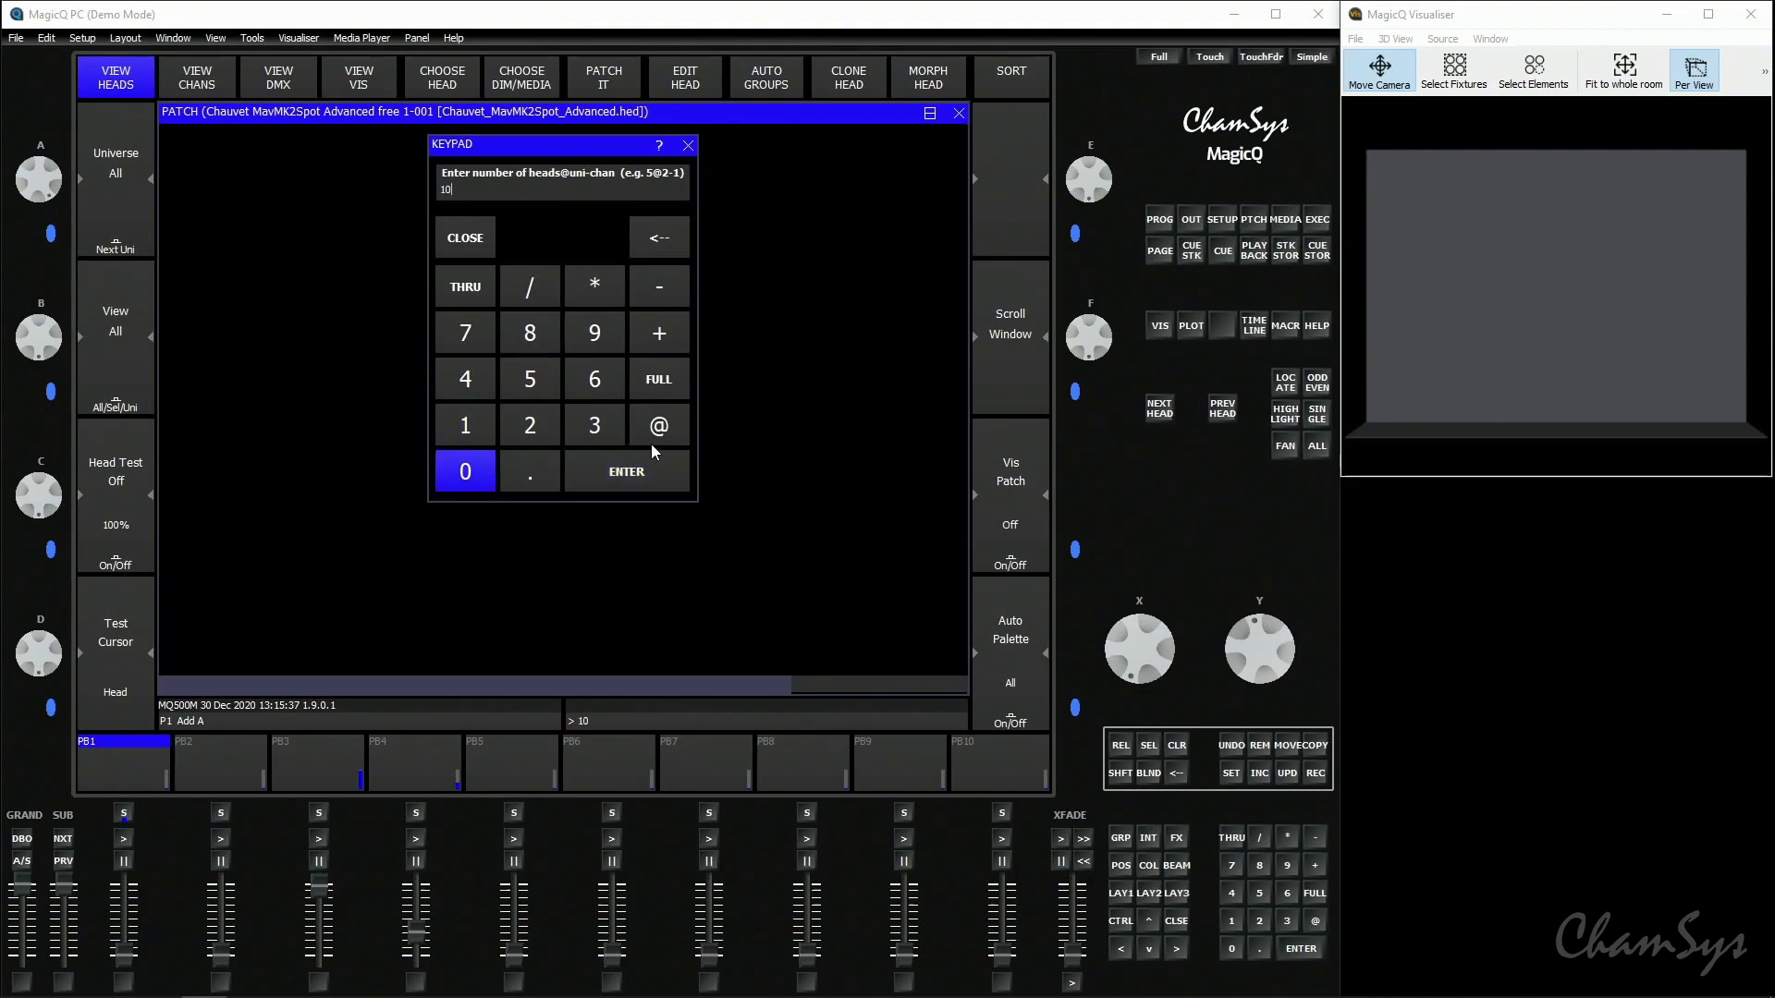
click(659, 427)
click(485, 435)
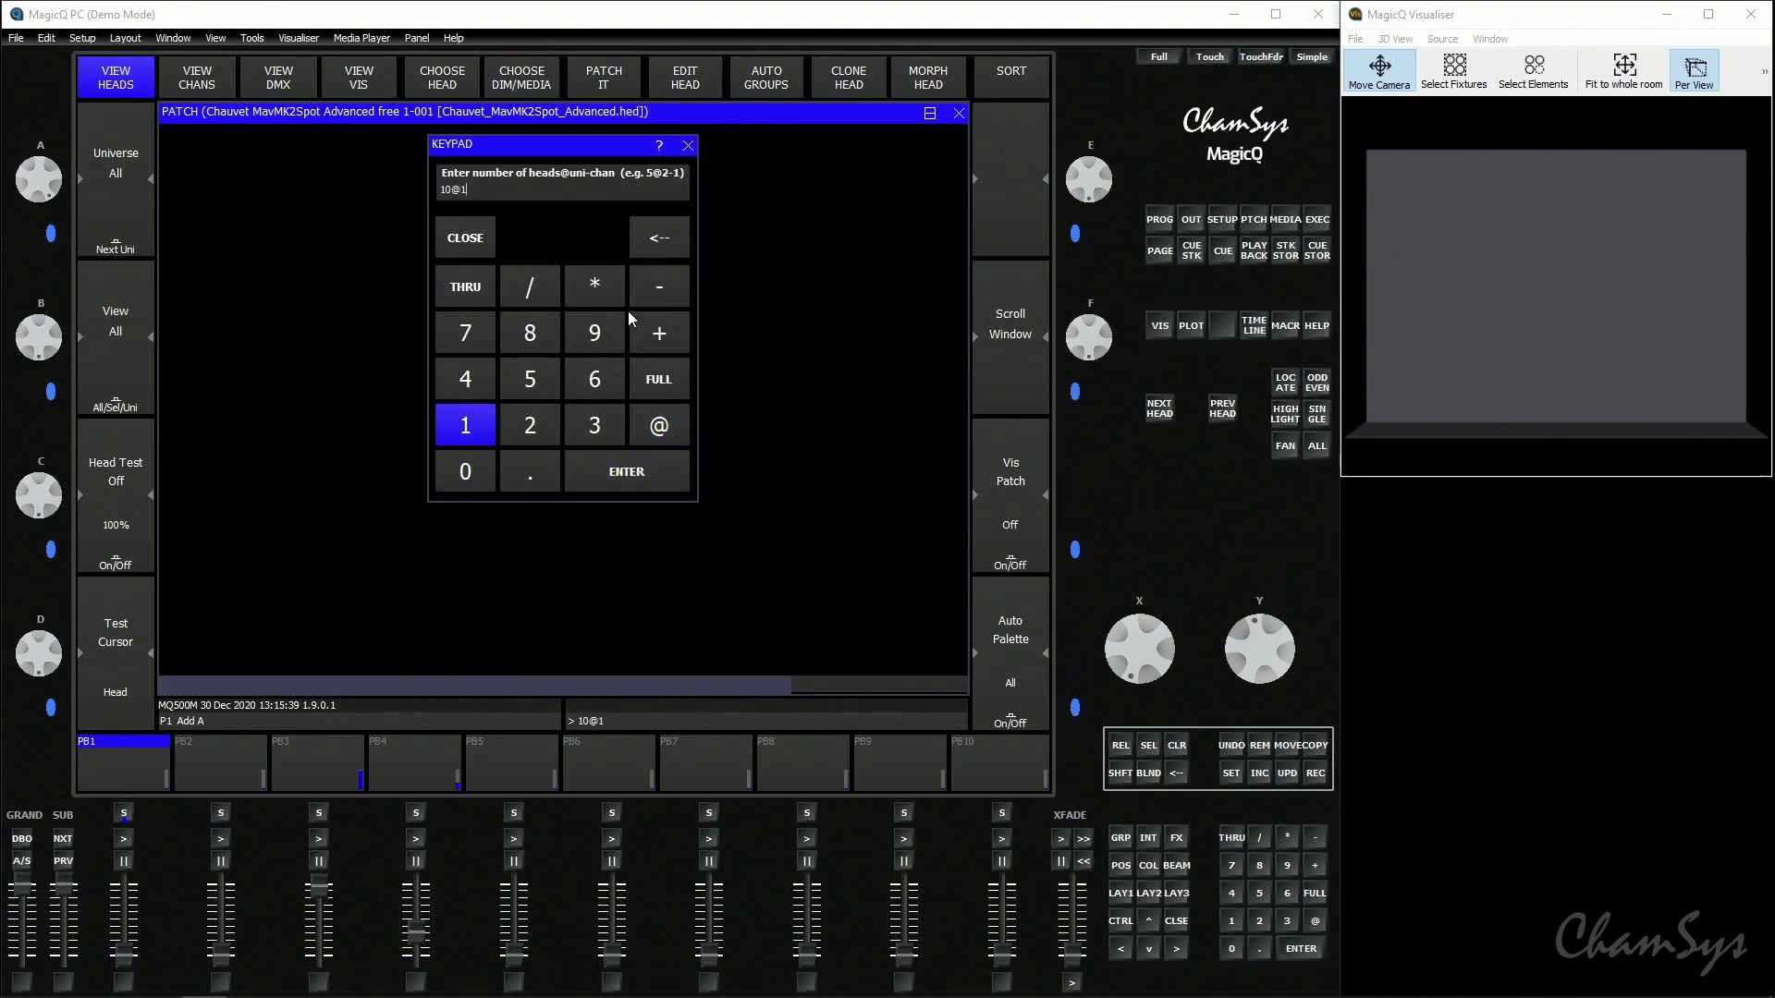
click(656, 291)
click(473, 426)
click(636, 474)
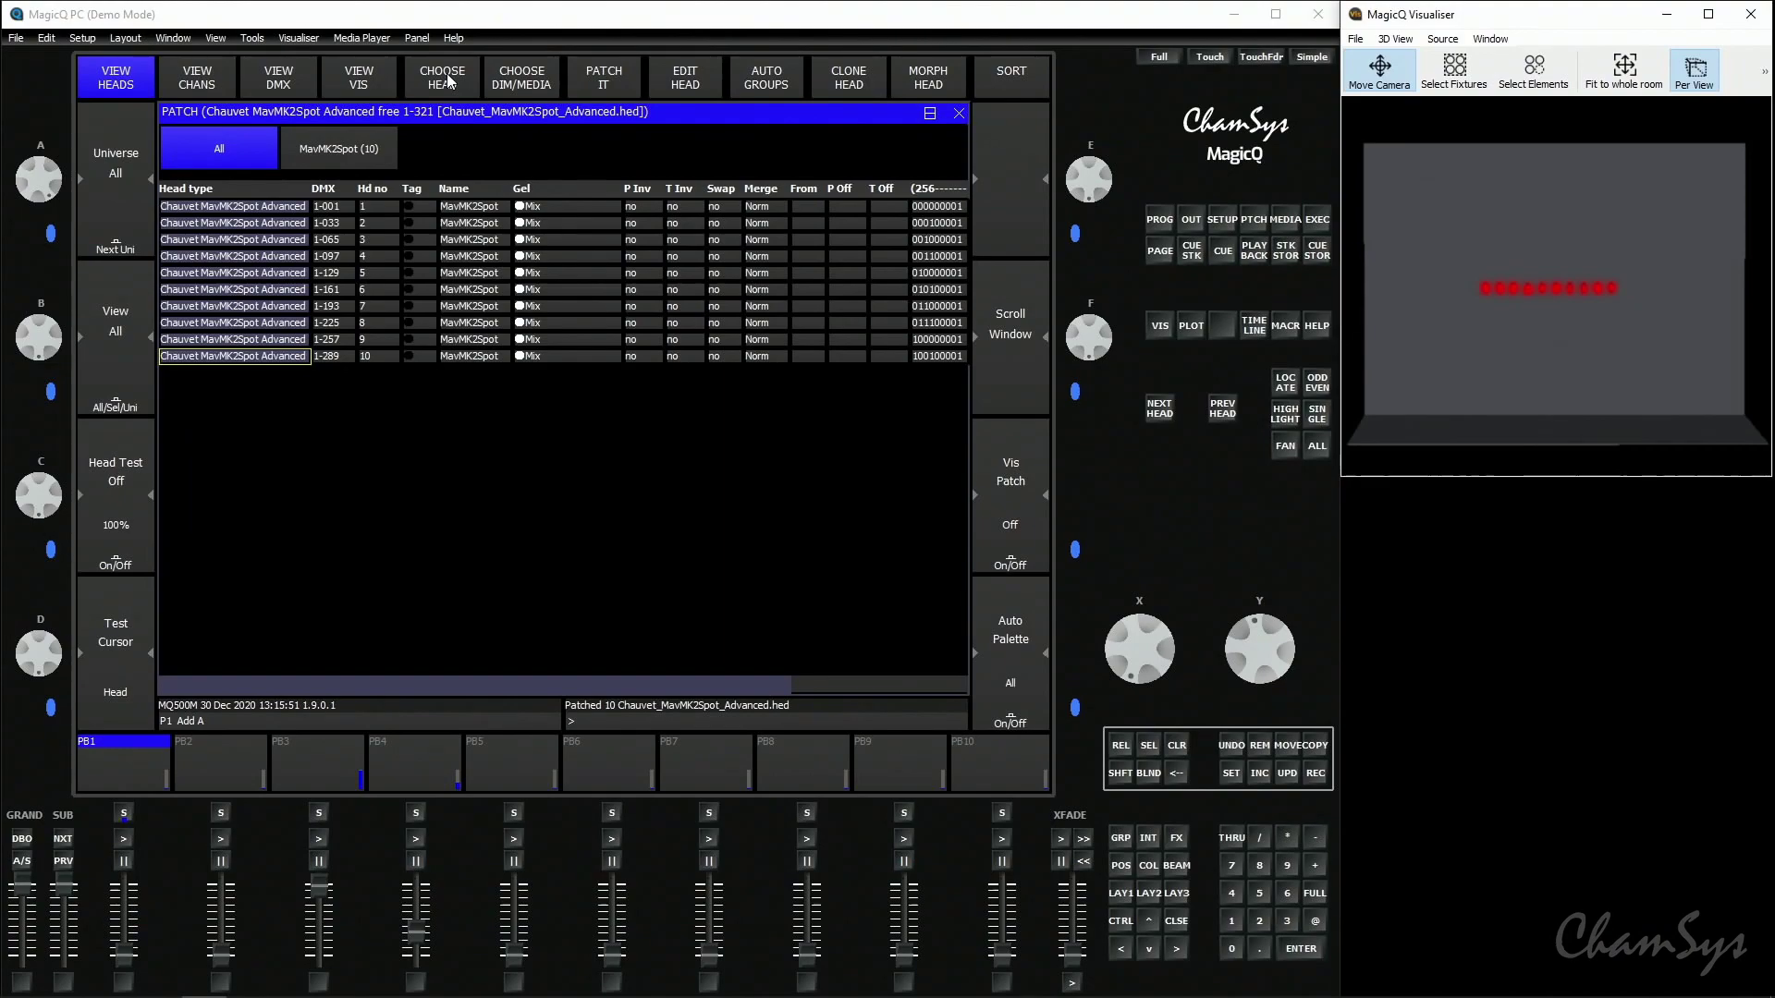
- Pick the Chauvet Rogue R2 Wash in its 22ch mode from the head library
click(450, 81)
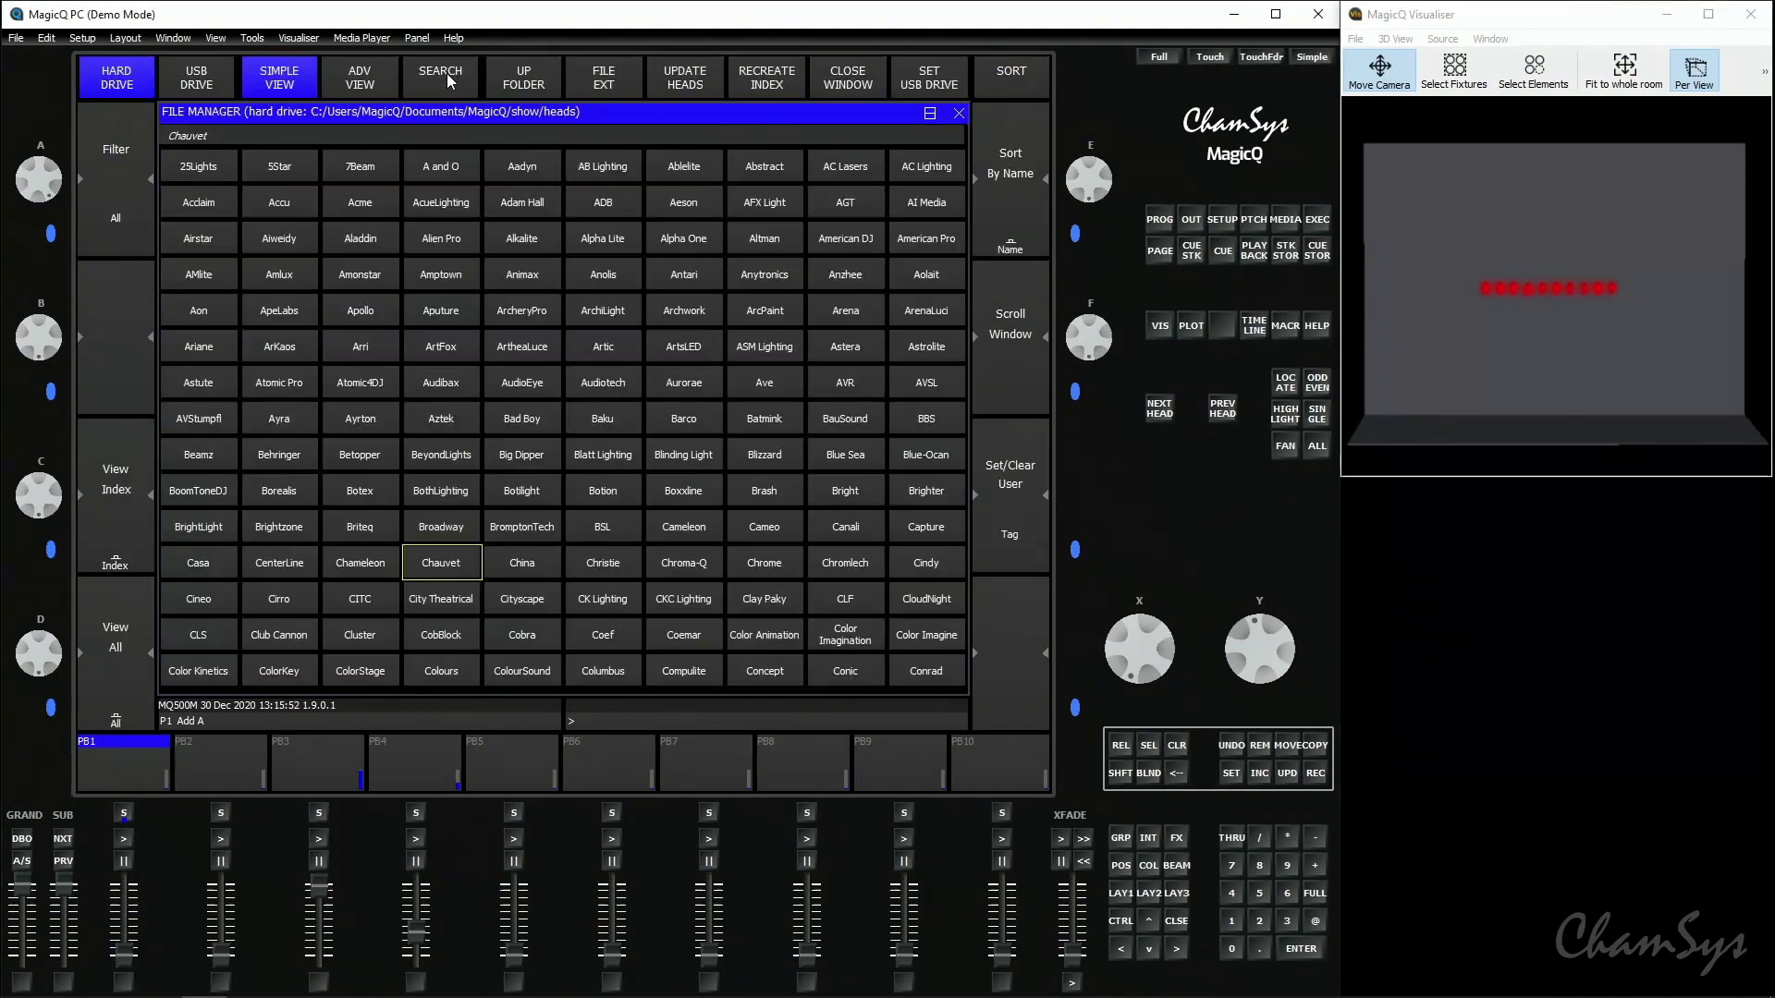
click(450, 561)
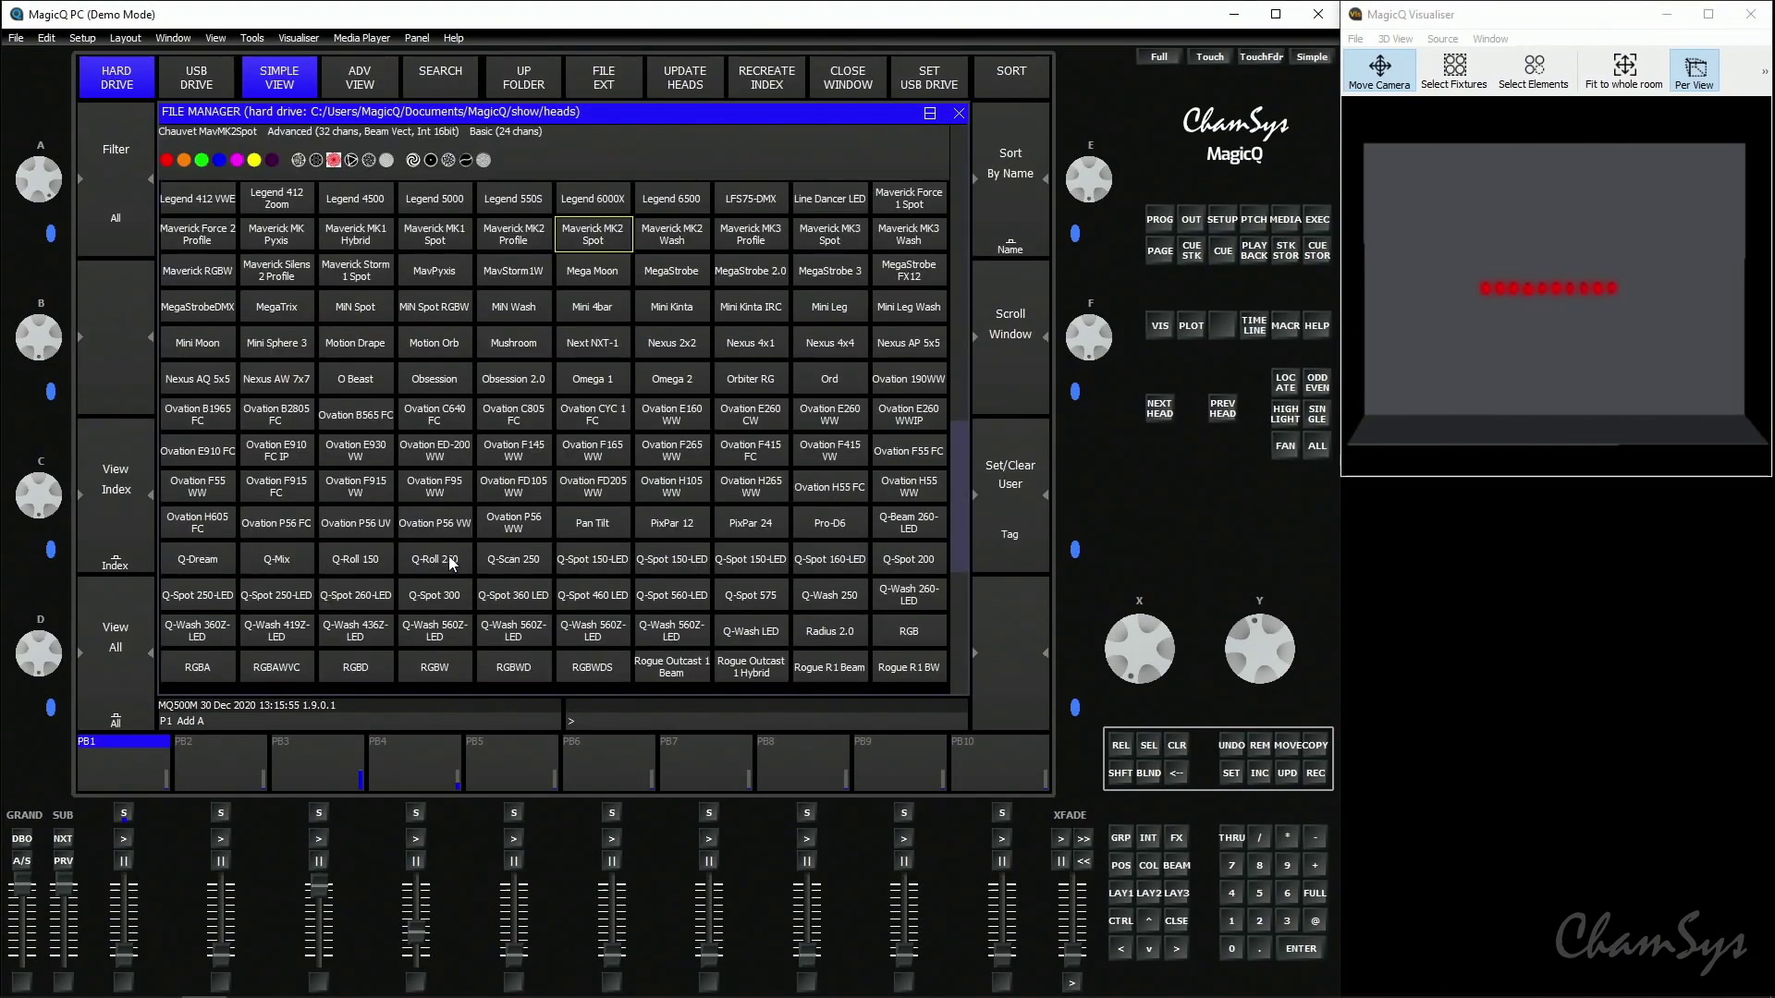
text(rogue)
key(Down)
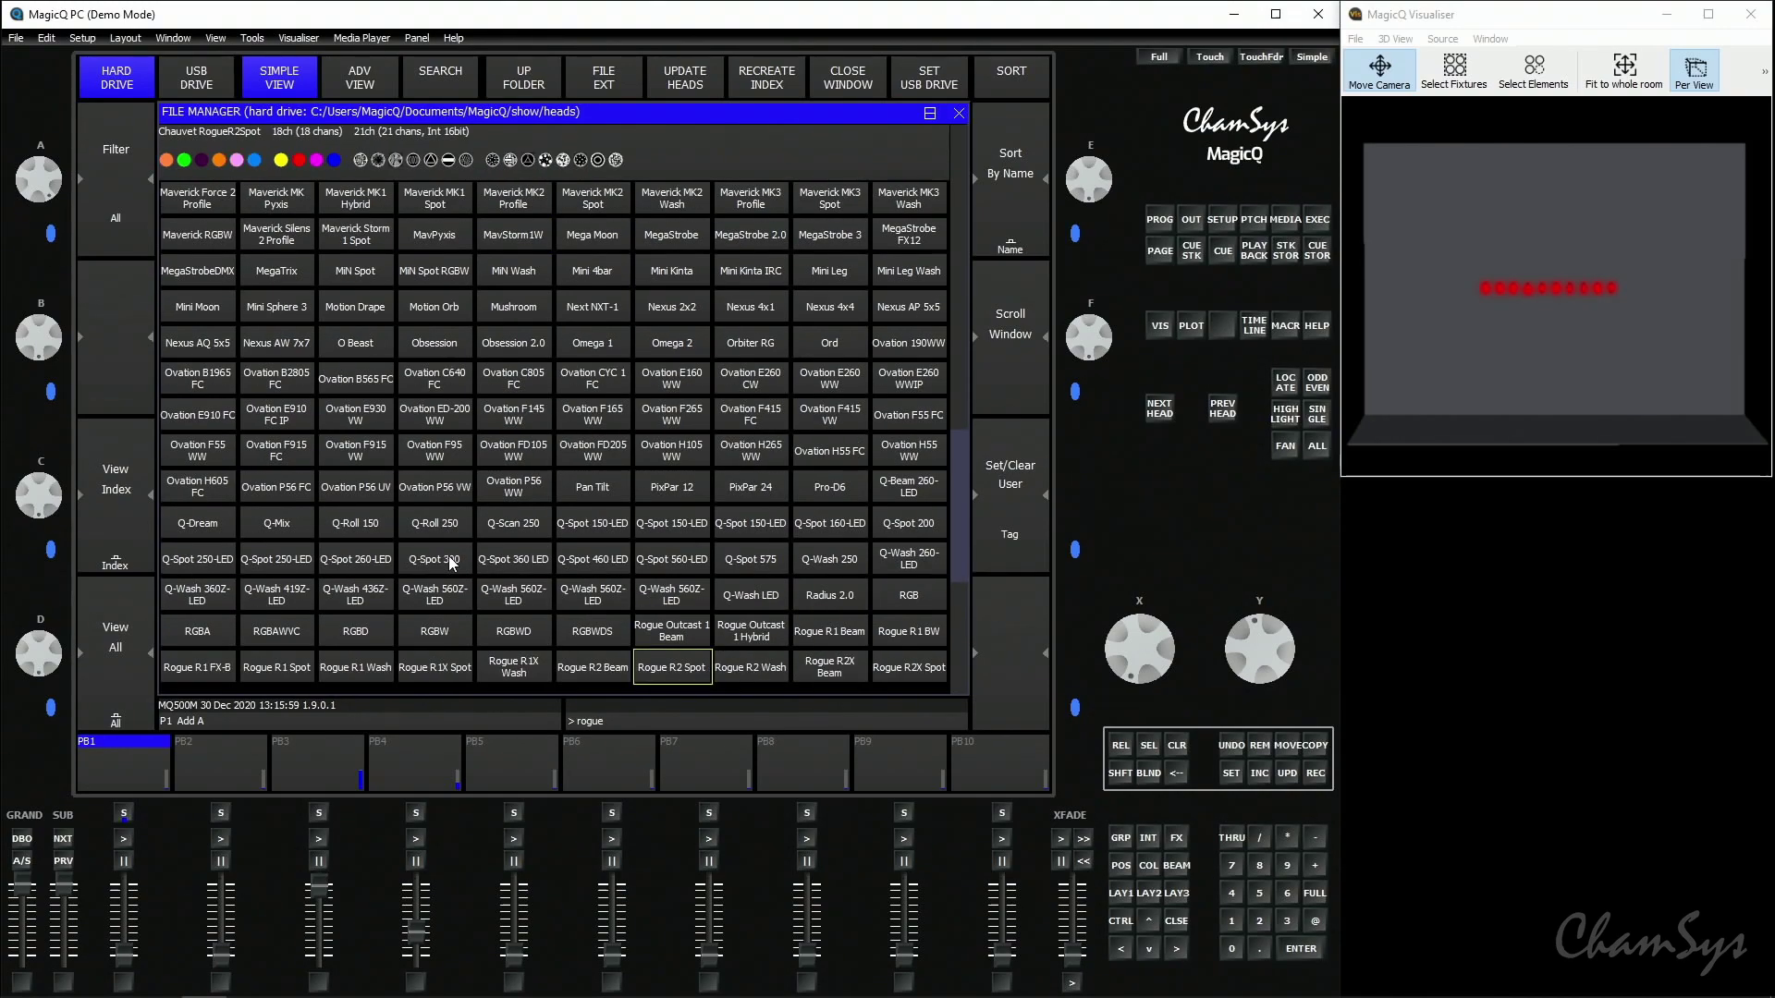
key(Down)
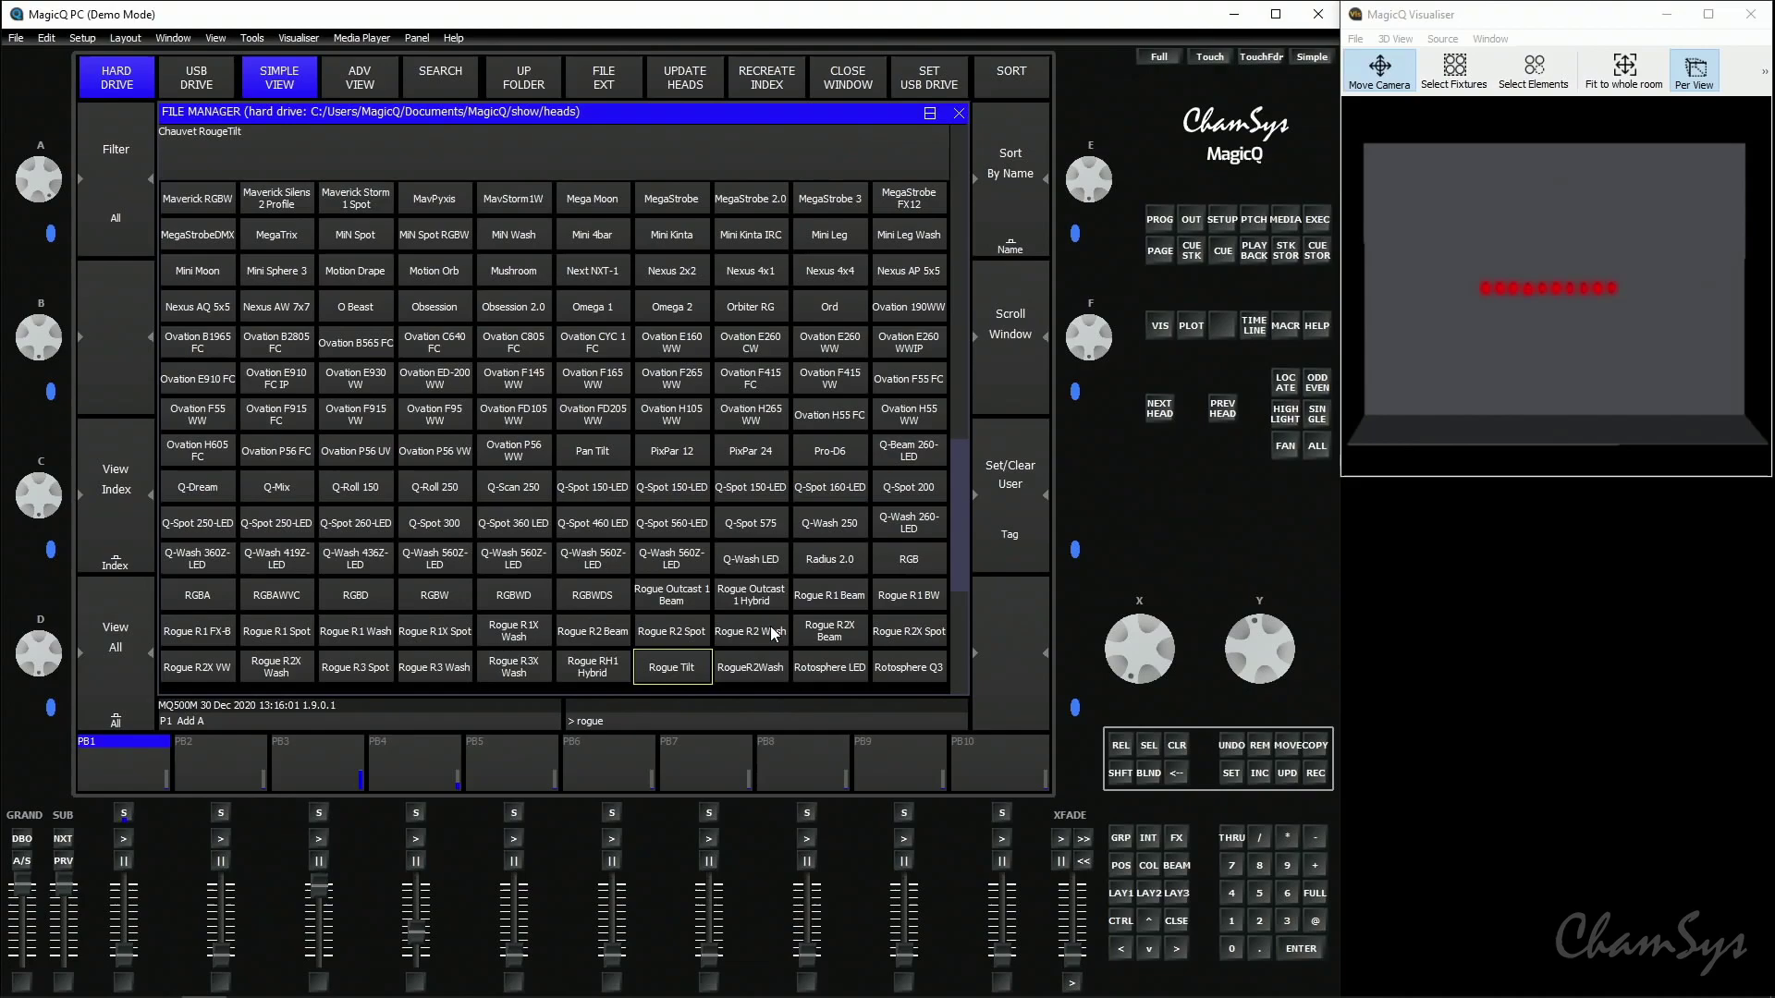
key(Return)
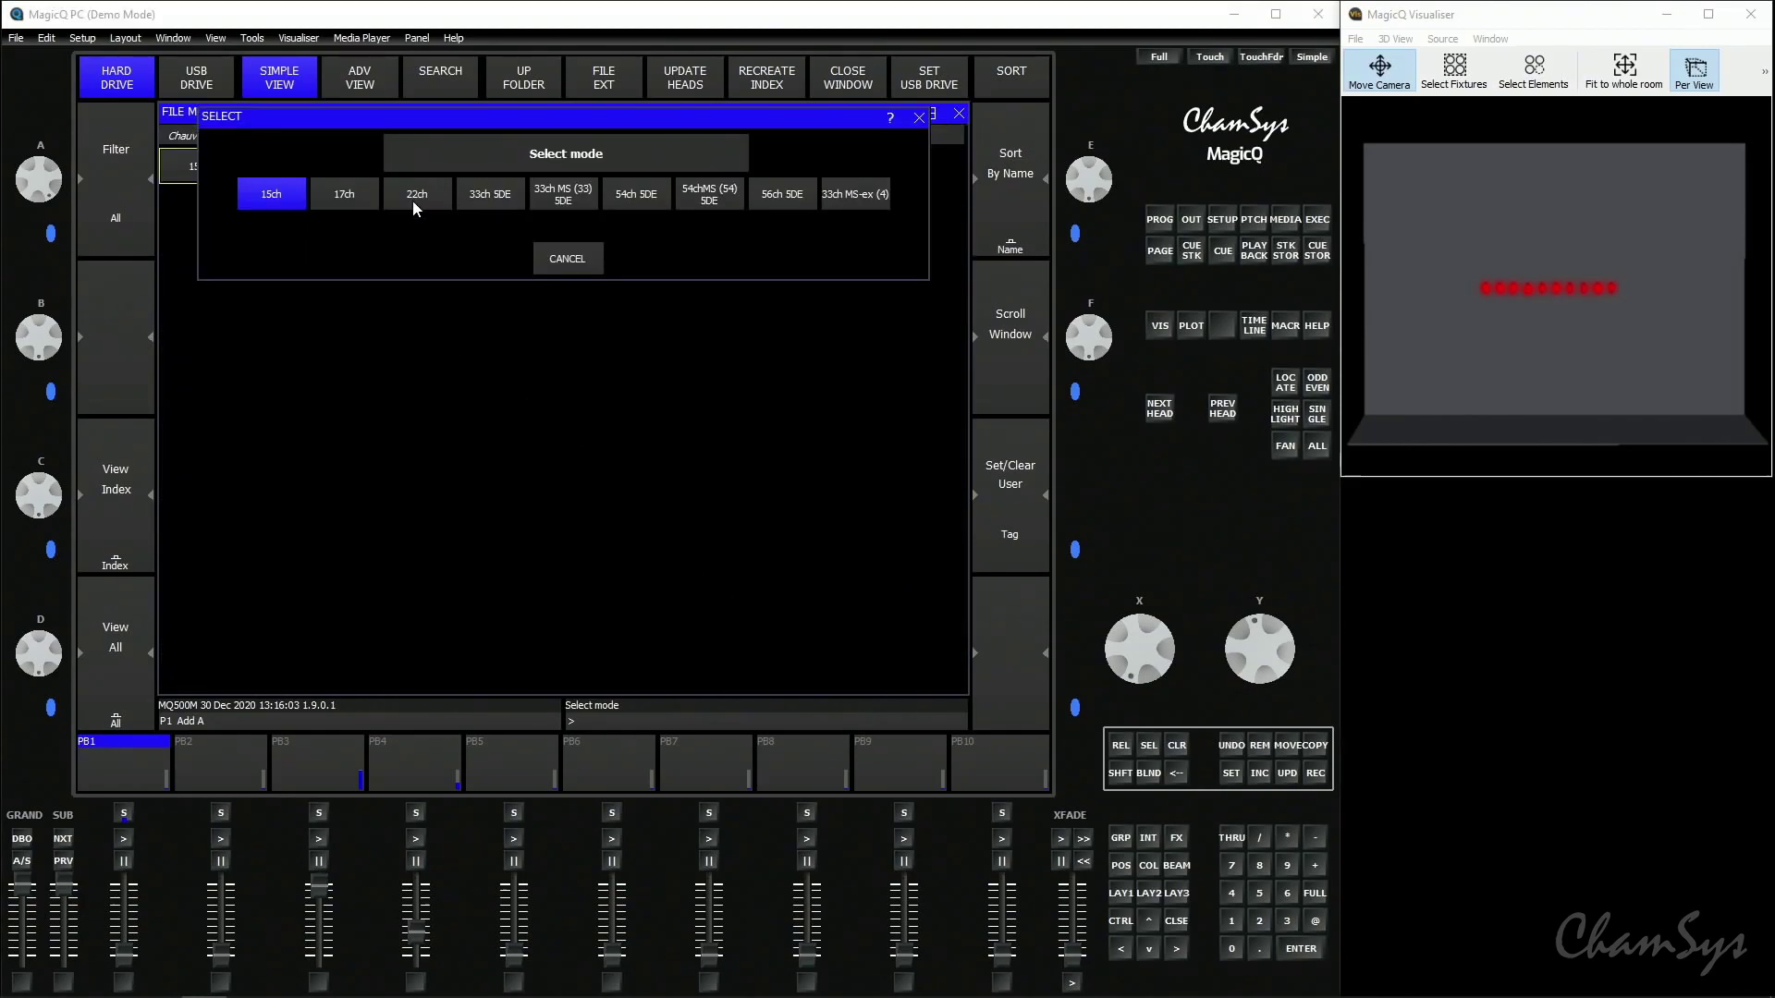
click(412, 198)
- Patch 10 Rogue R2 Washes with 10@2-1 as heads 11–20, addresses 2-001 to 2-199
click(601, 85)
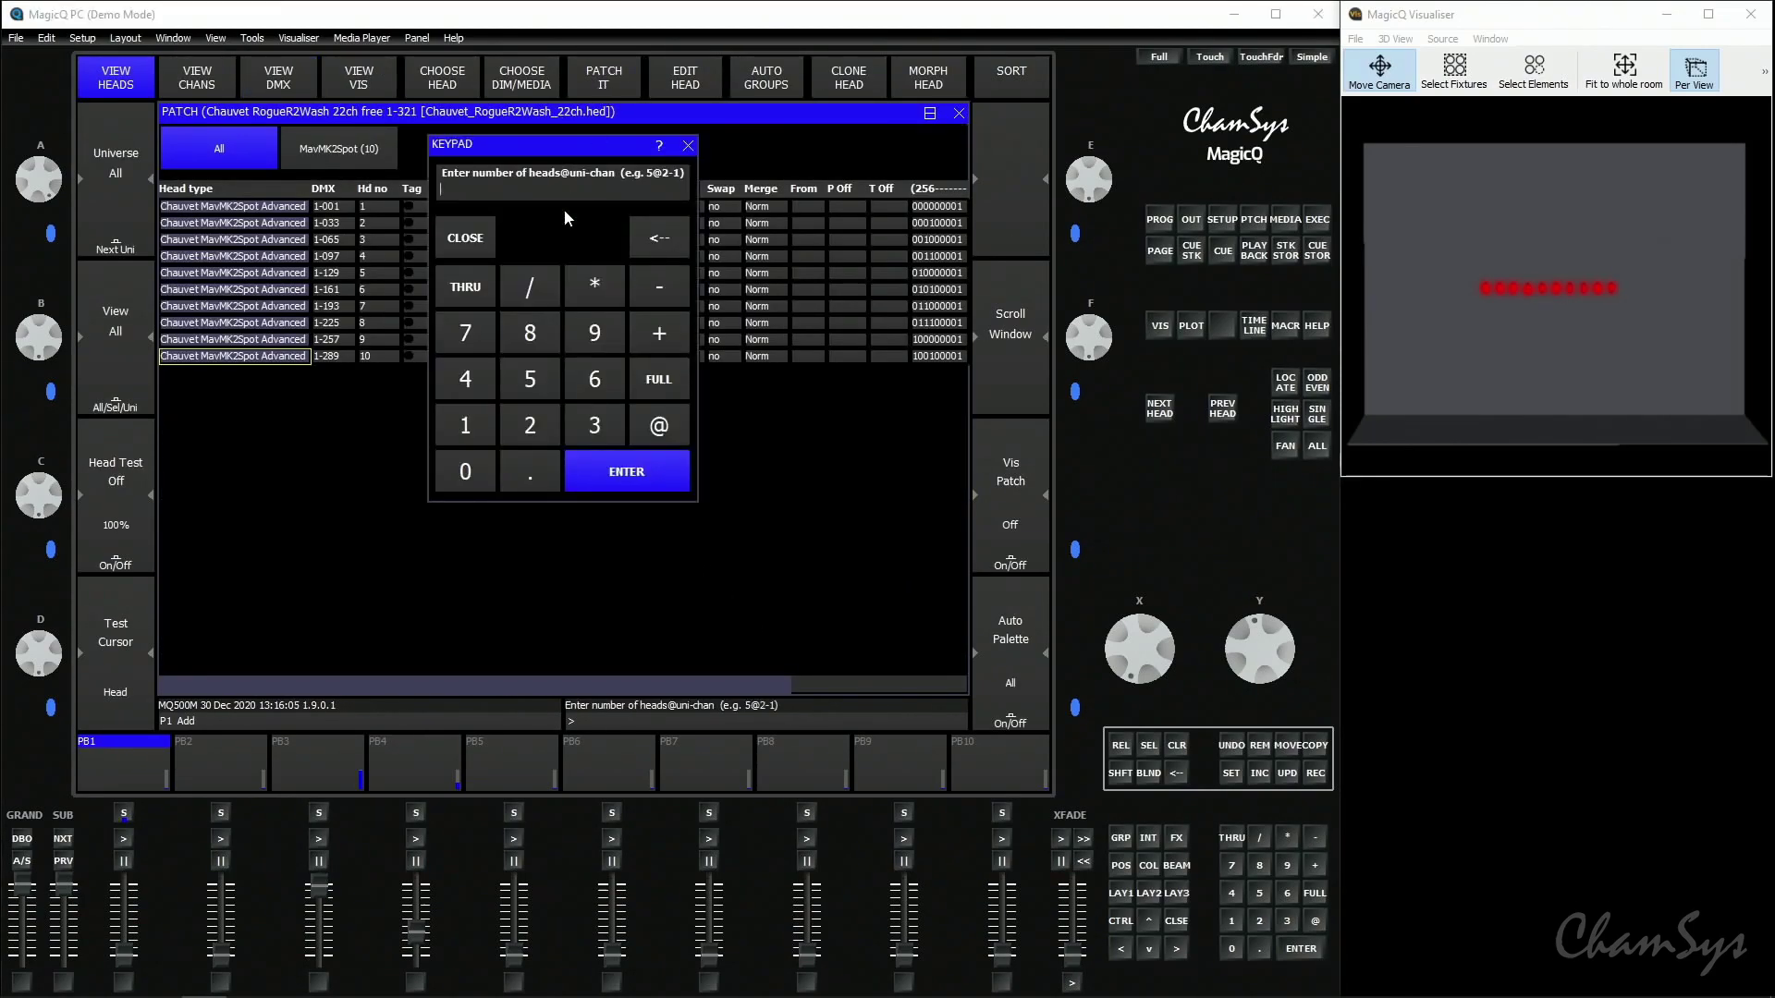
click(472, 424)
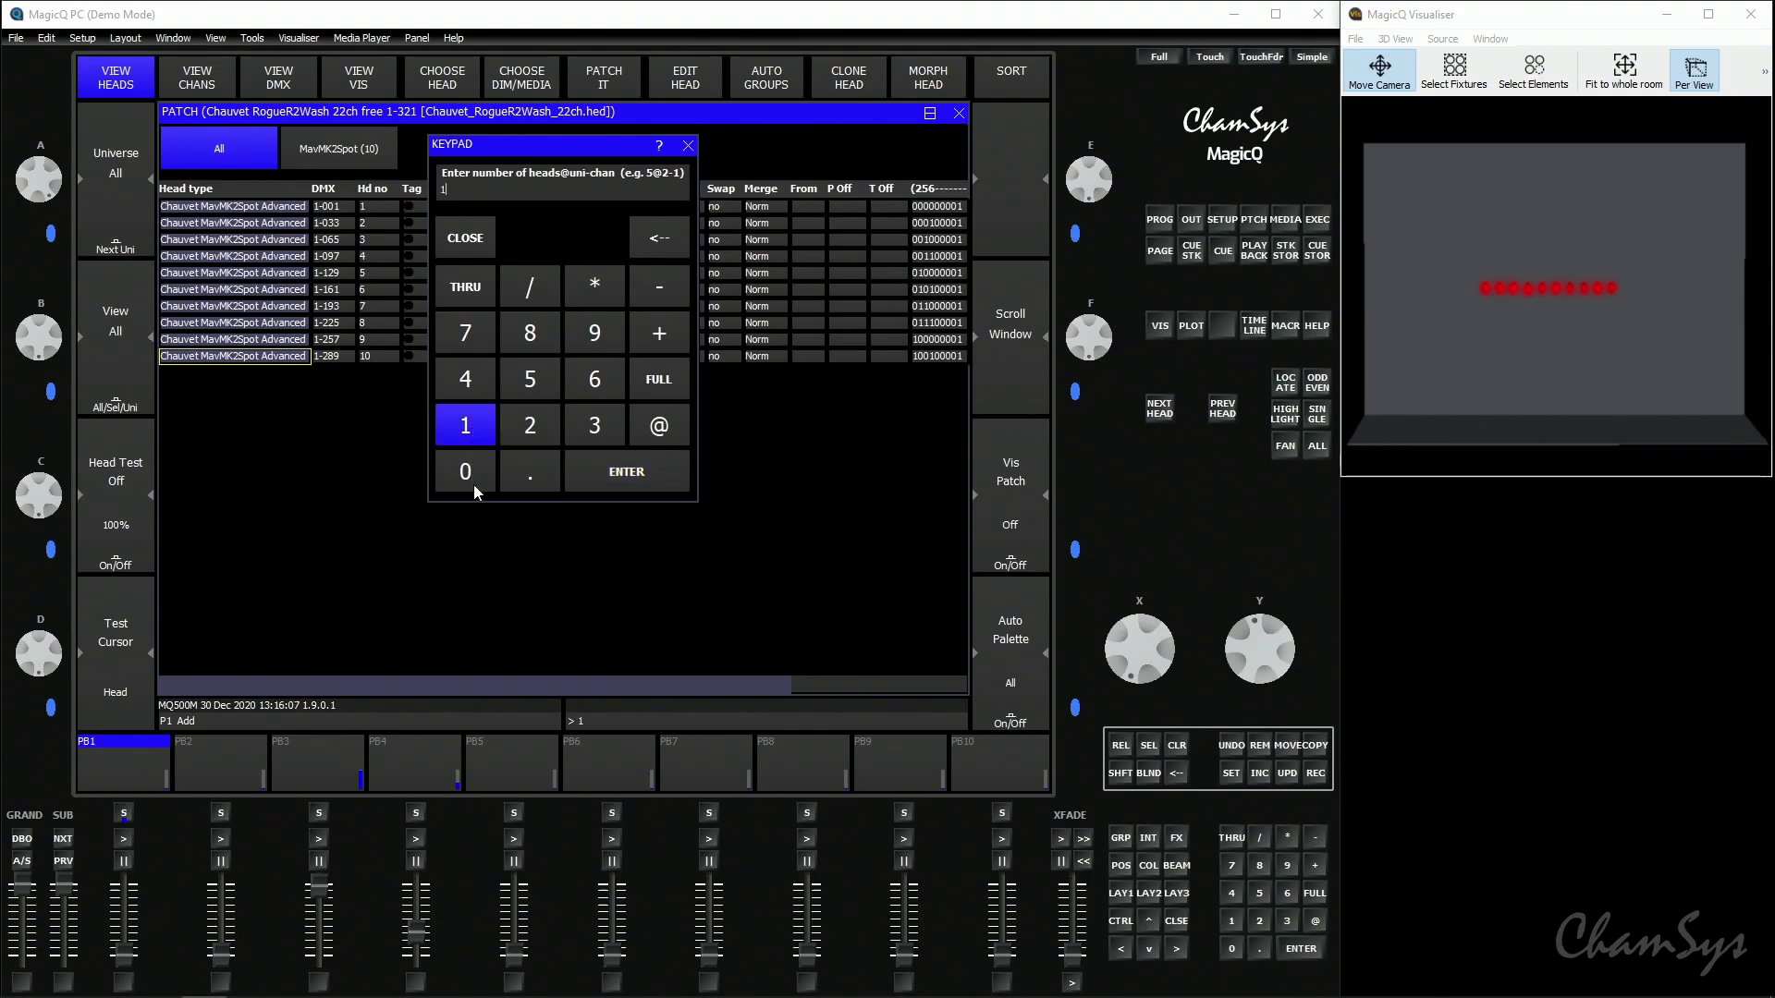
click(471, 473)
click(654, 430)
click(532, 427)
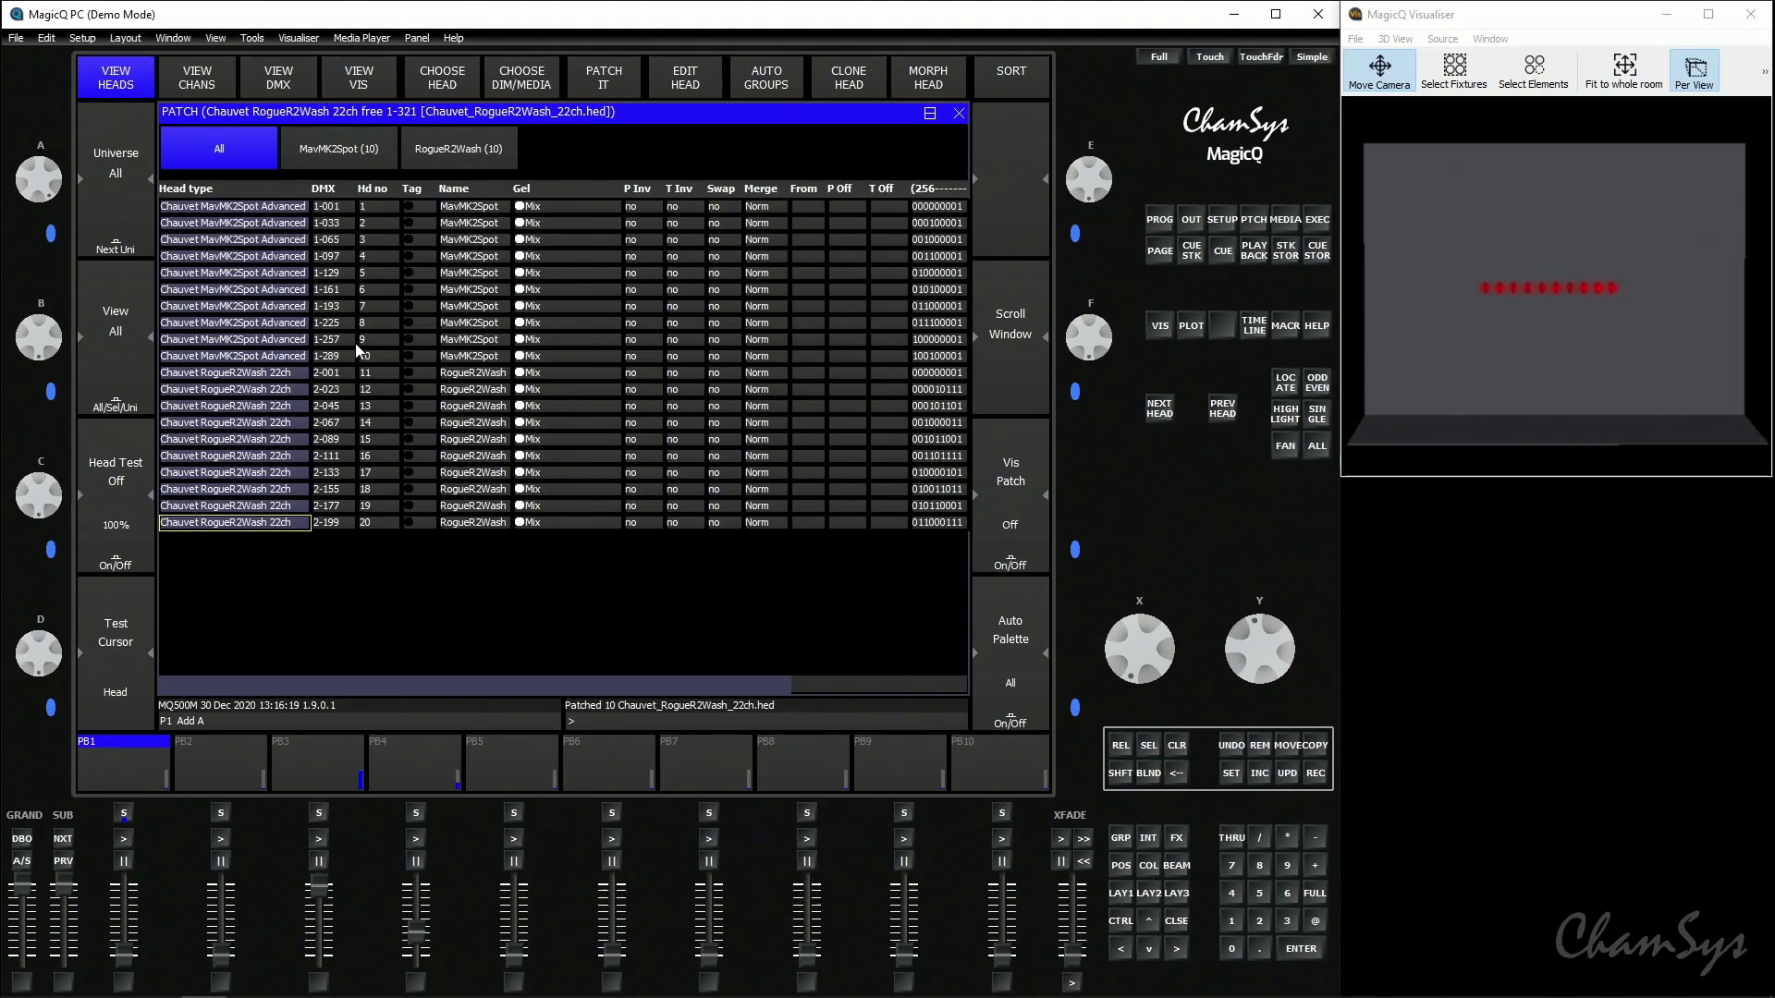
click(330, 213)
click(333, 225)
click(334, 240)
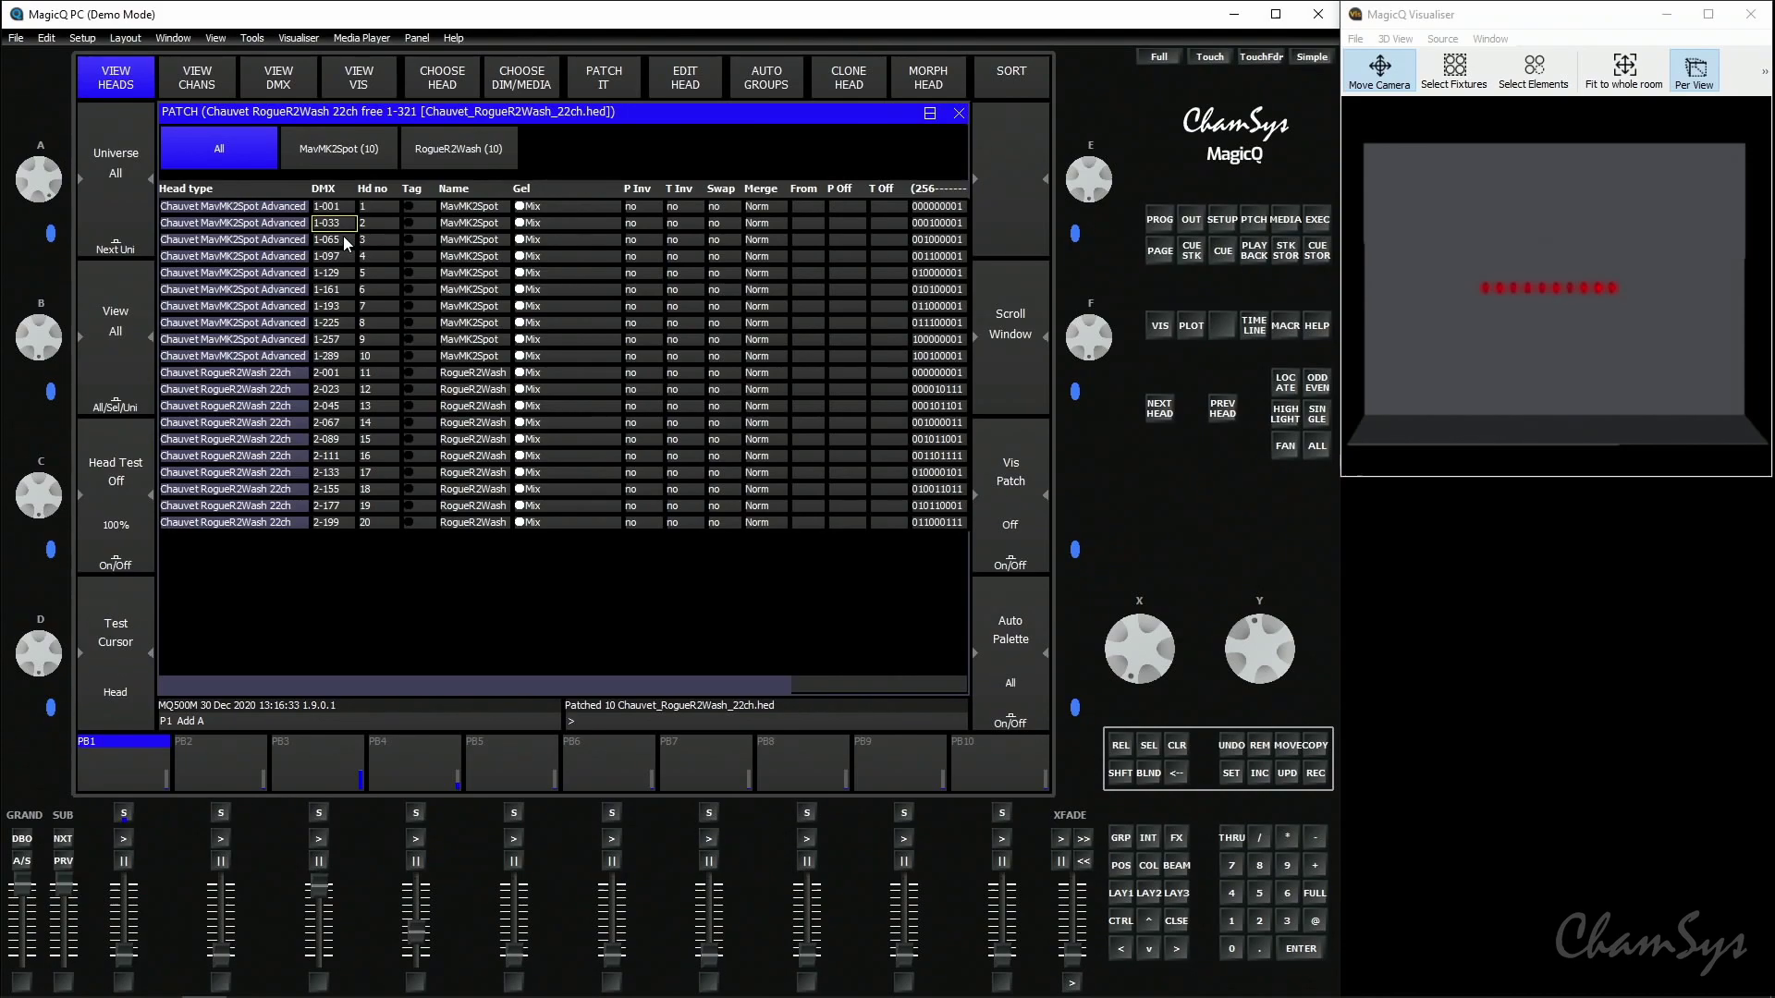
click(344, 239)
- Enter 101 in the spots' Hd no cells and 201 for wash heads 11–20
click(341, 421)
click(375, 211)
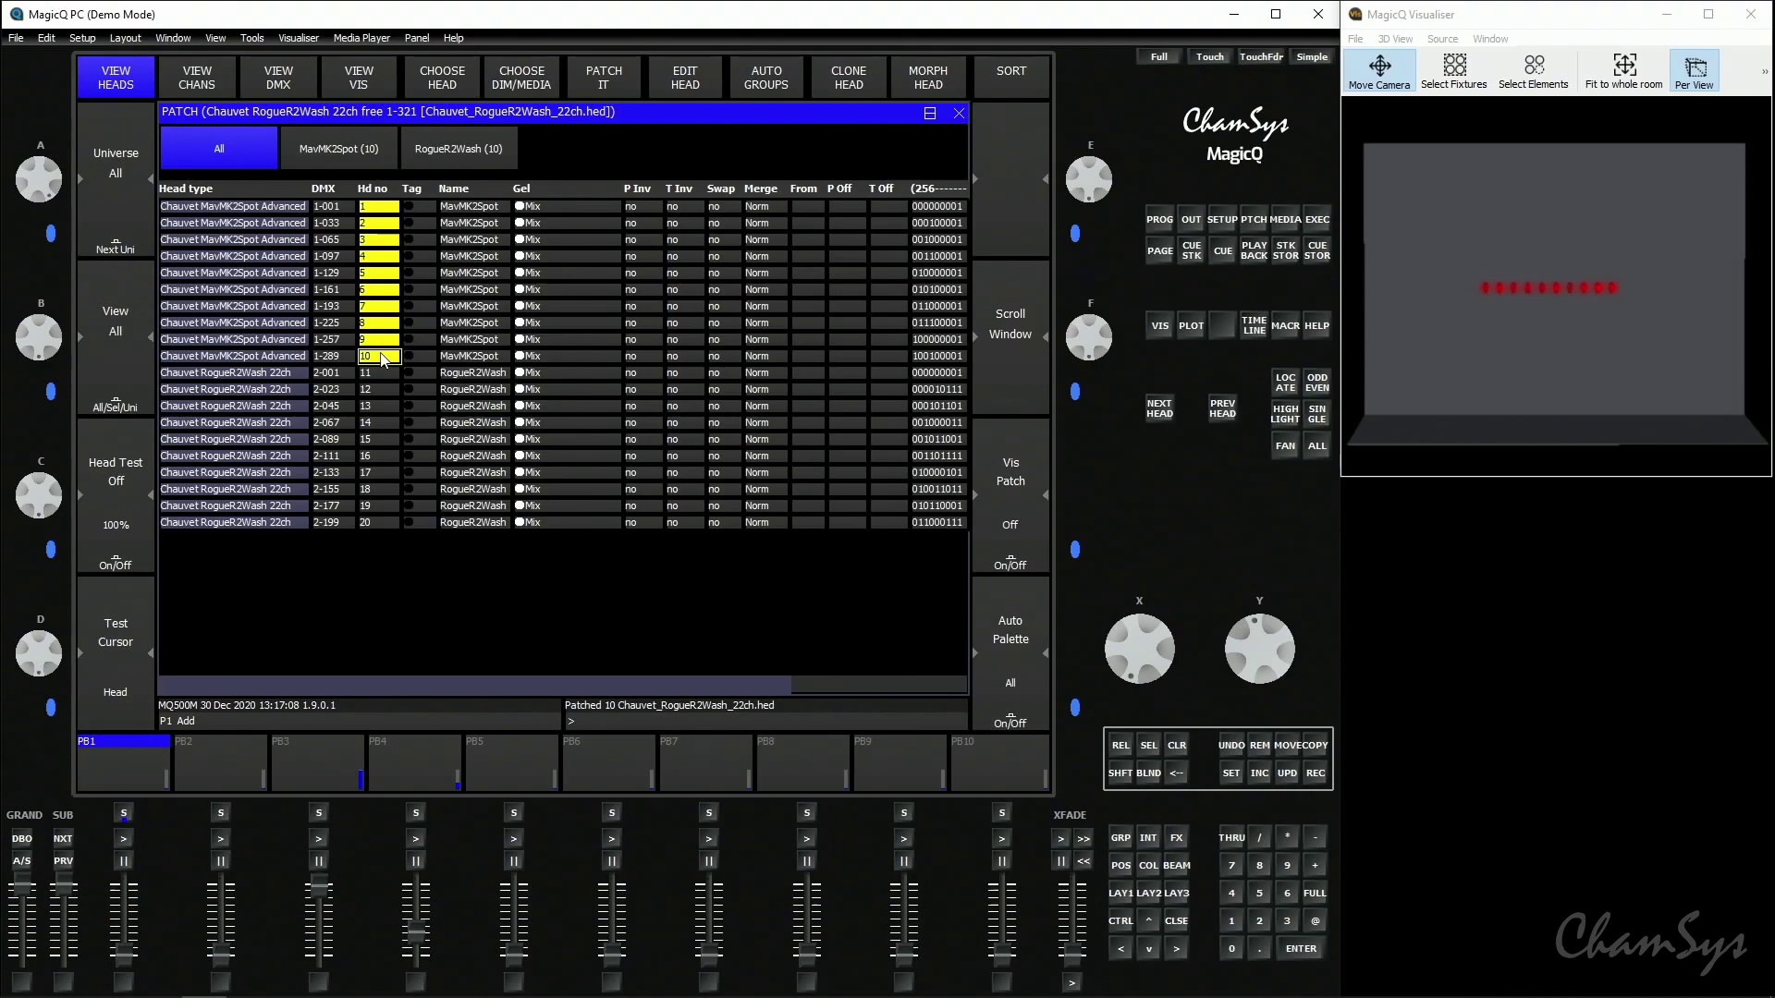
text(101)
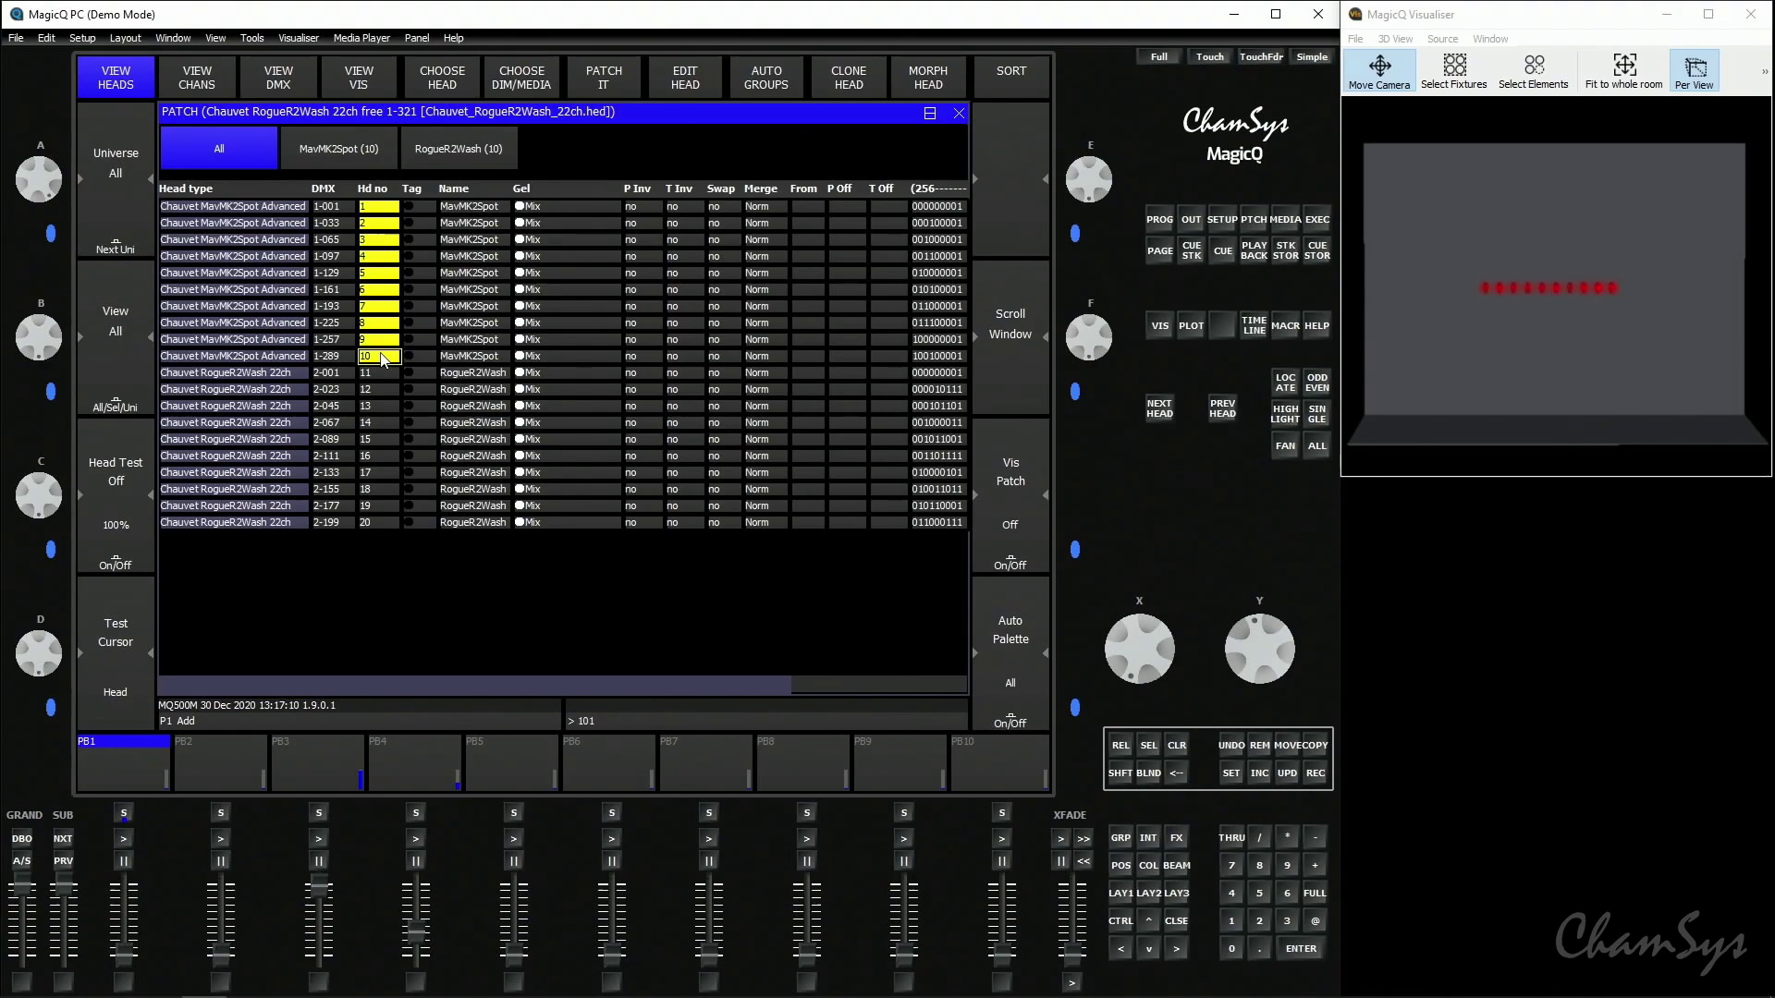
key(Return)
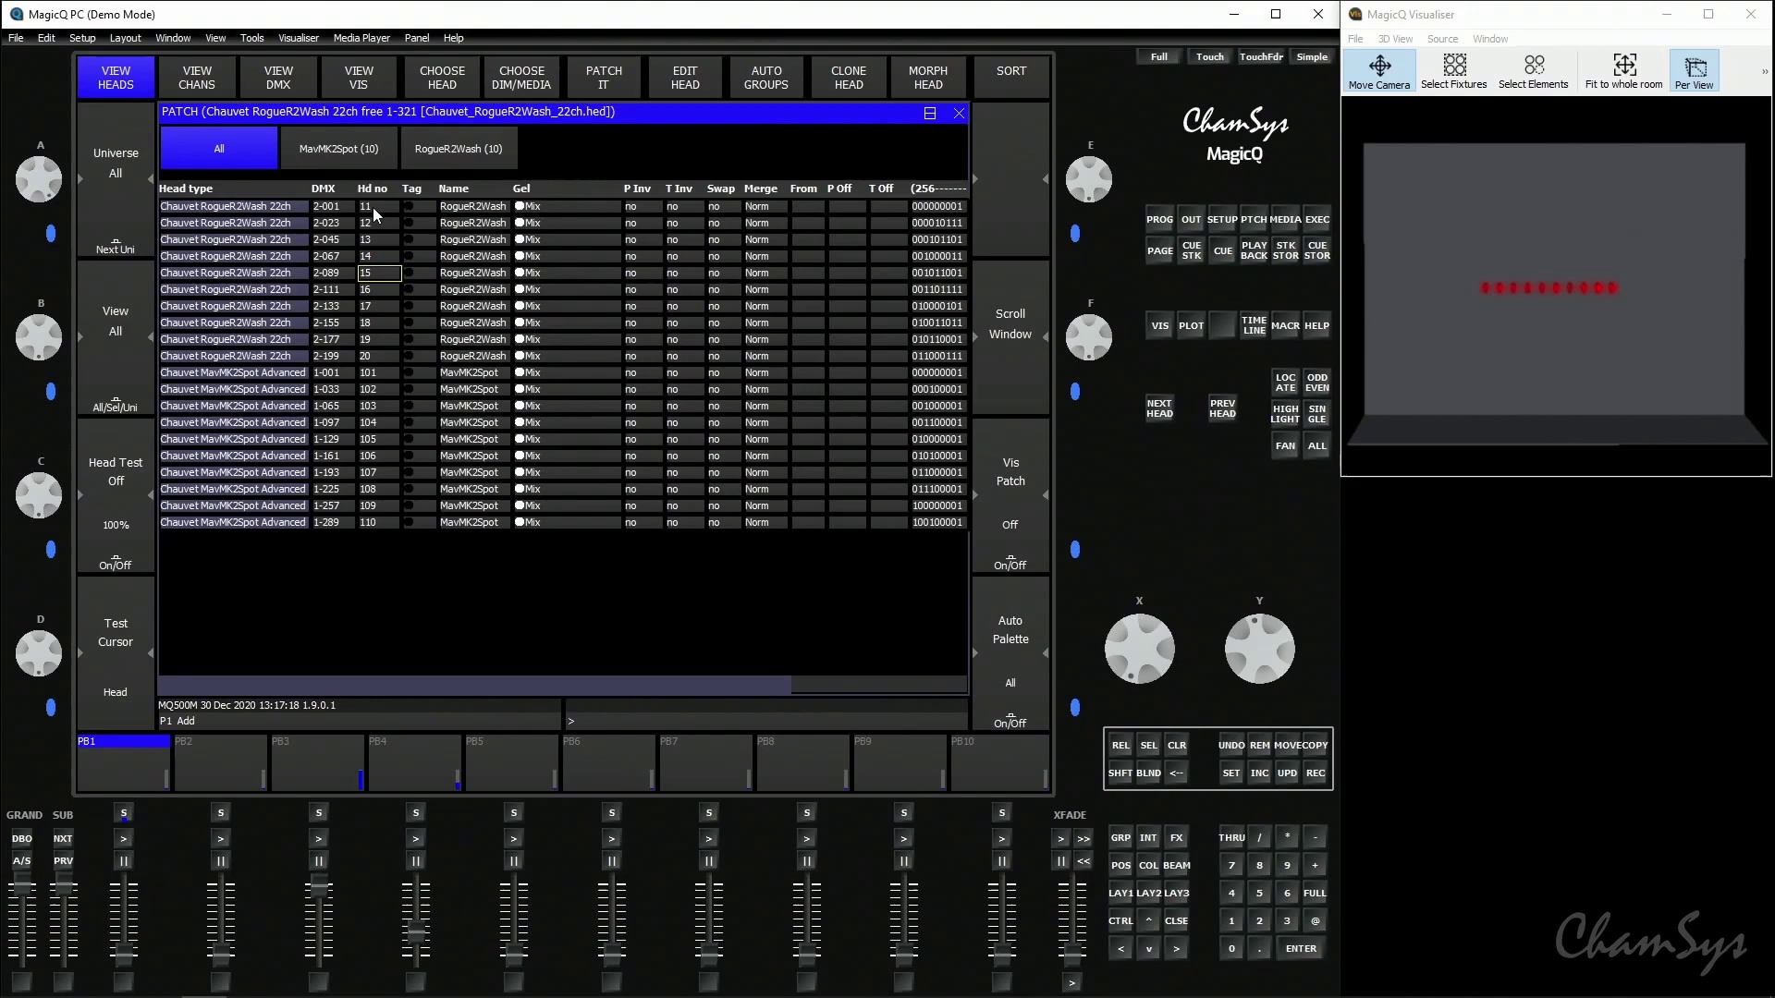
drag(388, 354, 393, 359)
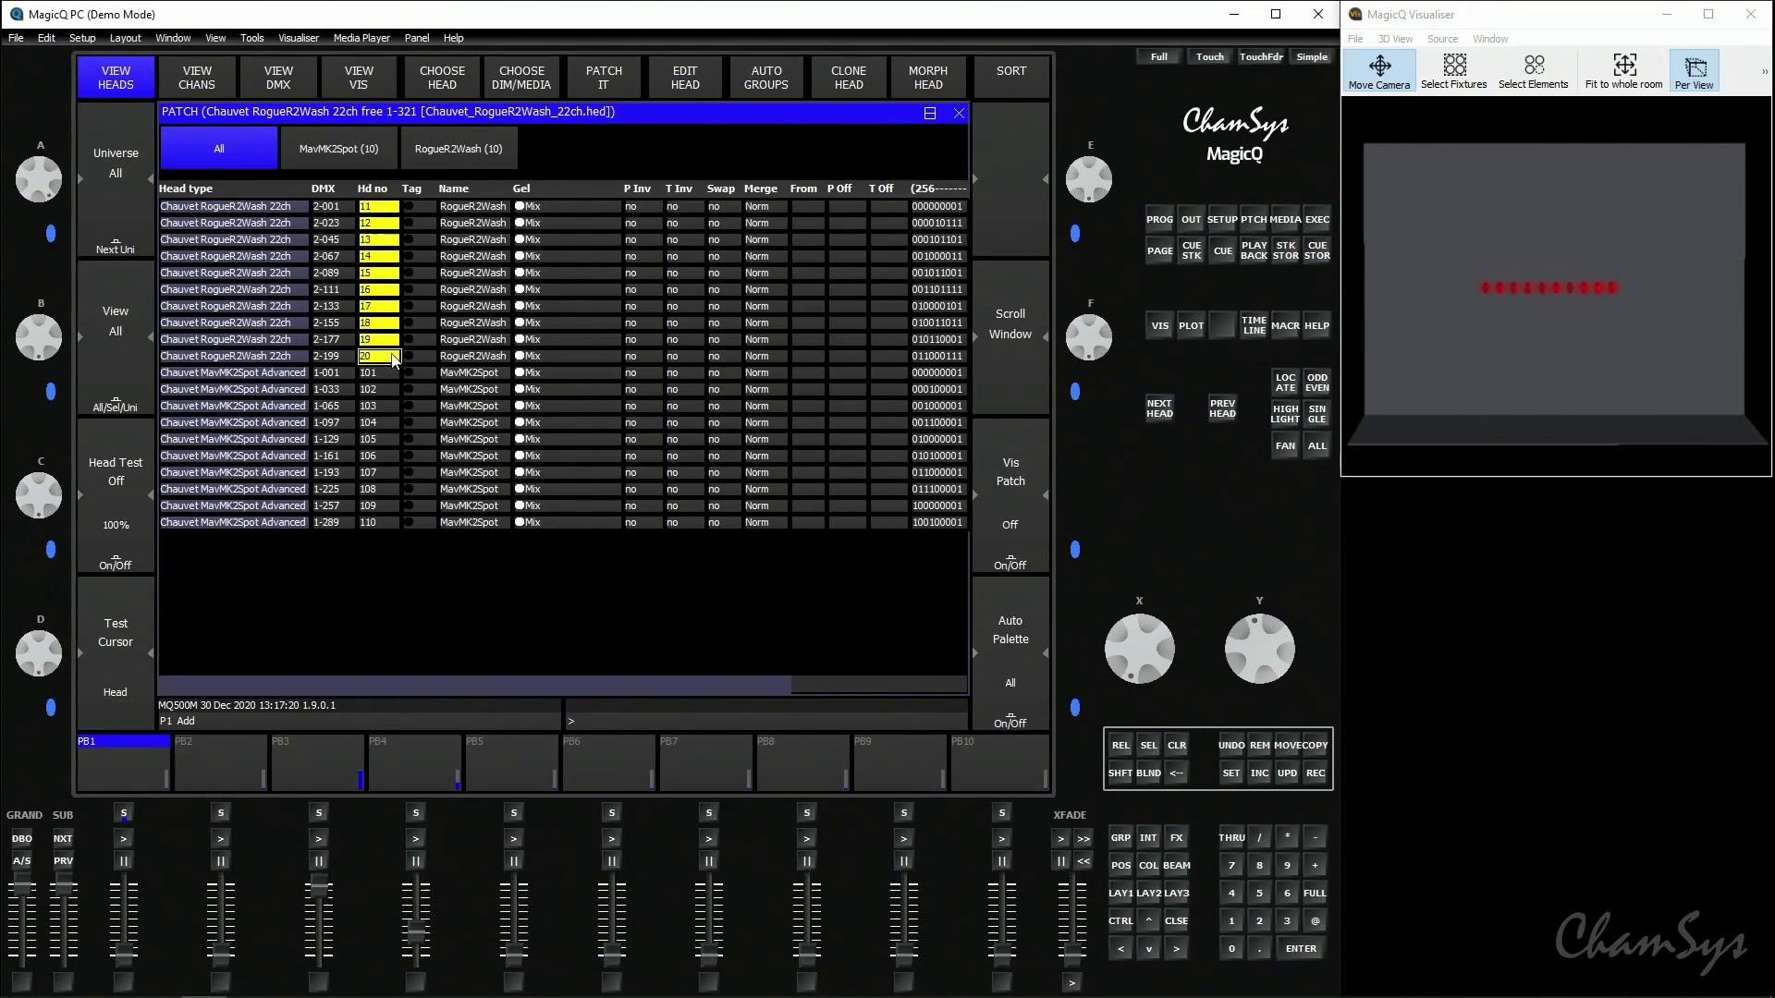
key(Return)
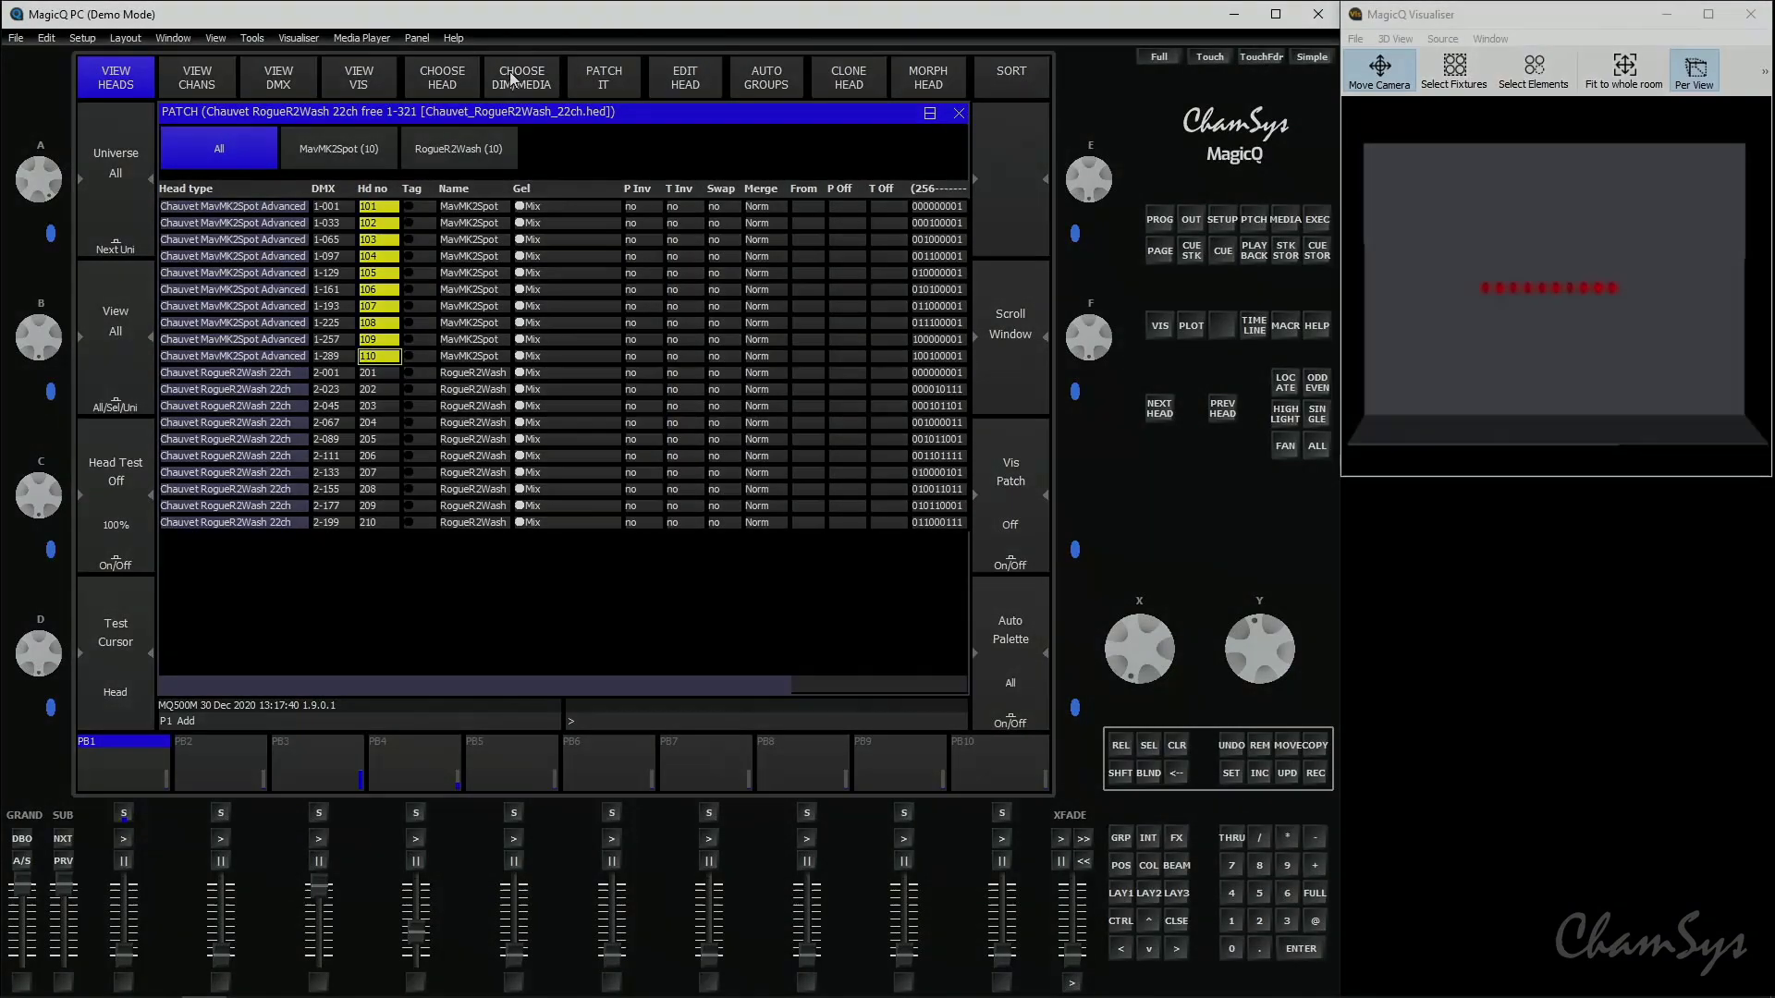
- Patch 10 Generic Dimmers with 10@3-1, starting at address 3-001
click(523, 81)
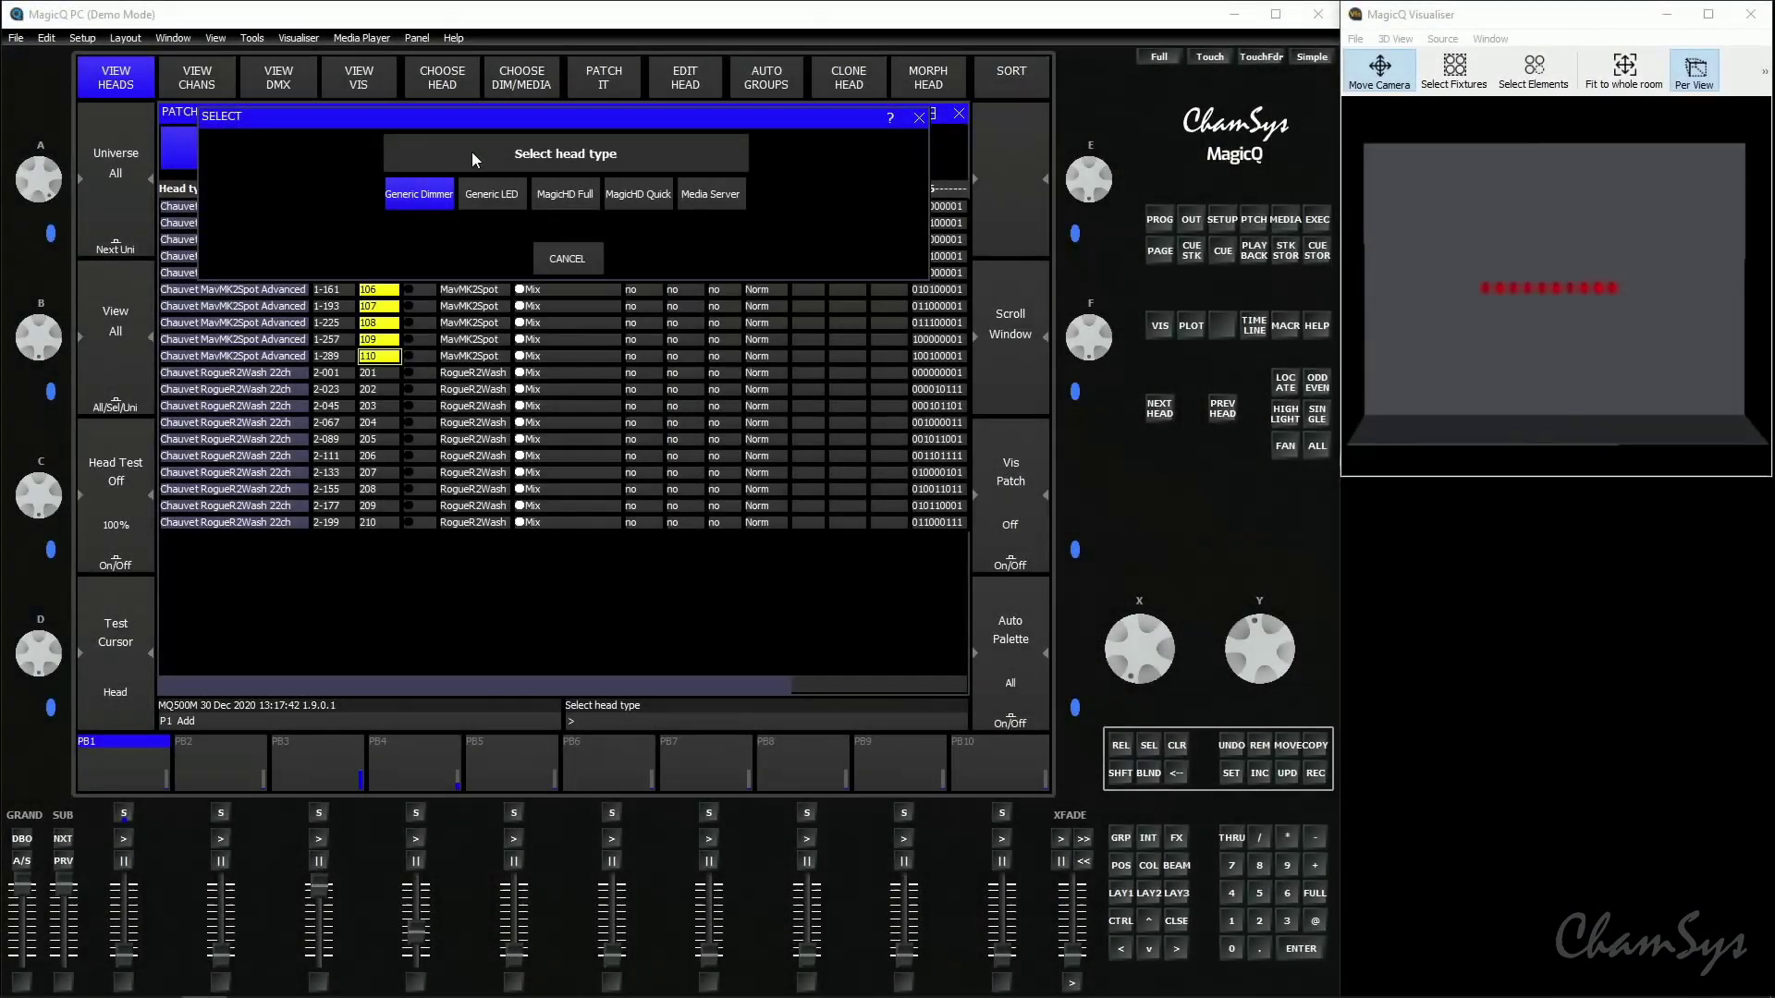
click(428, 197)
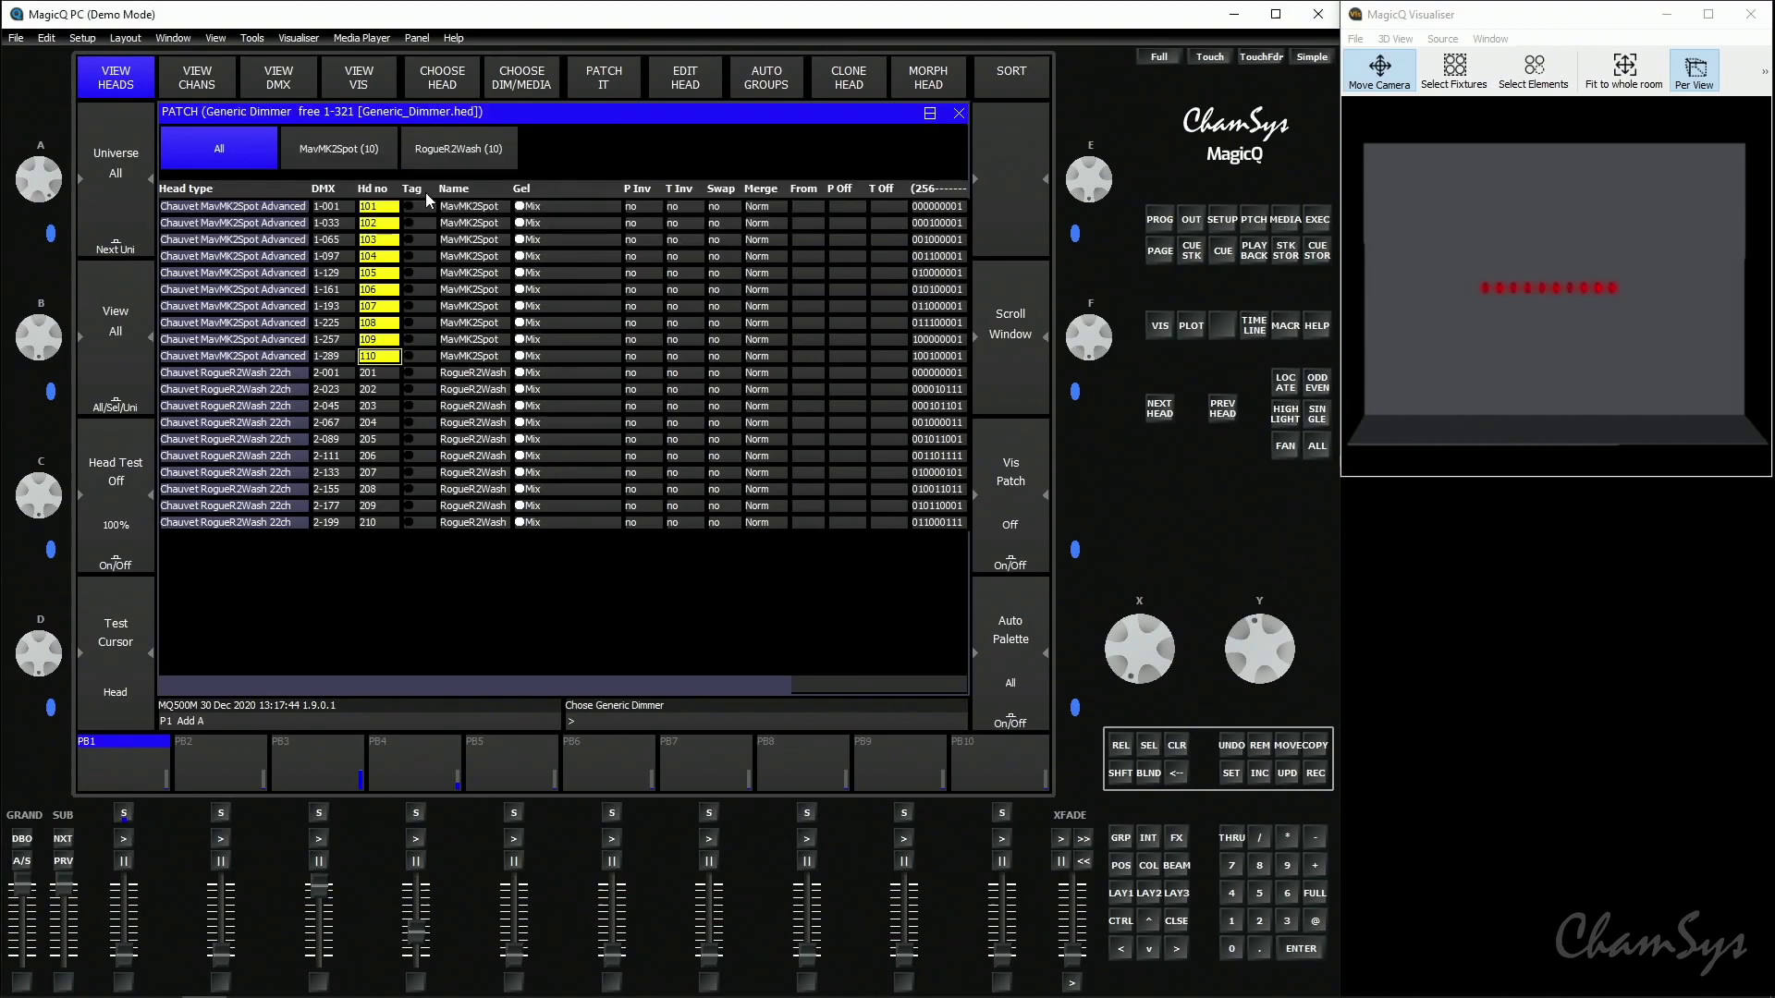
click(603, 76)
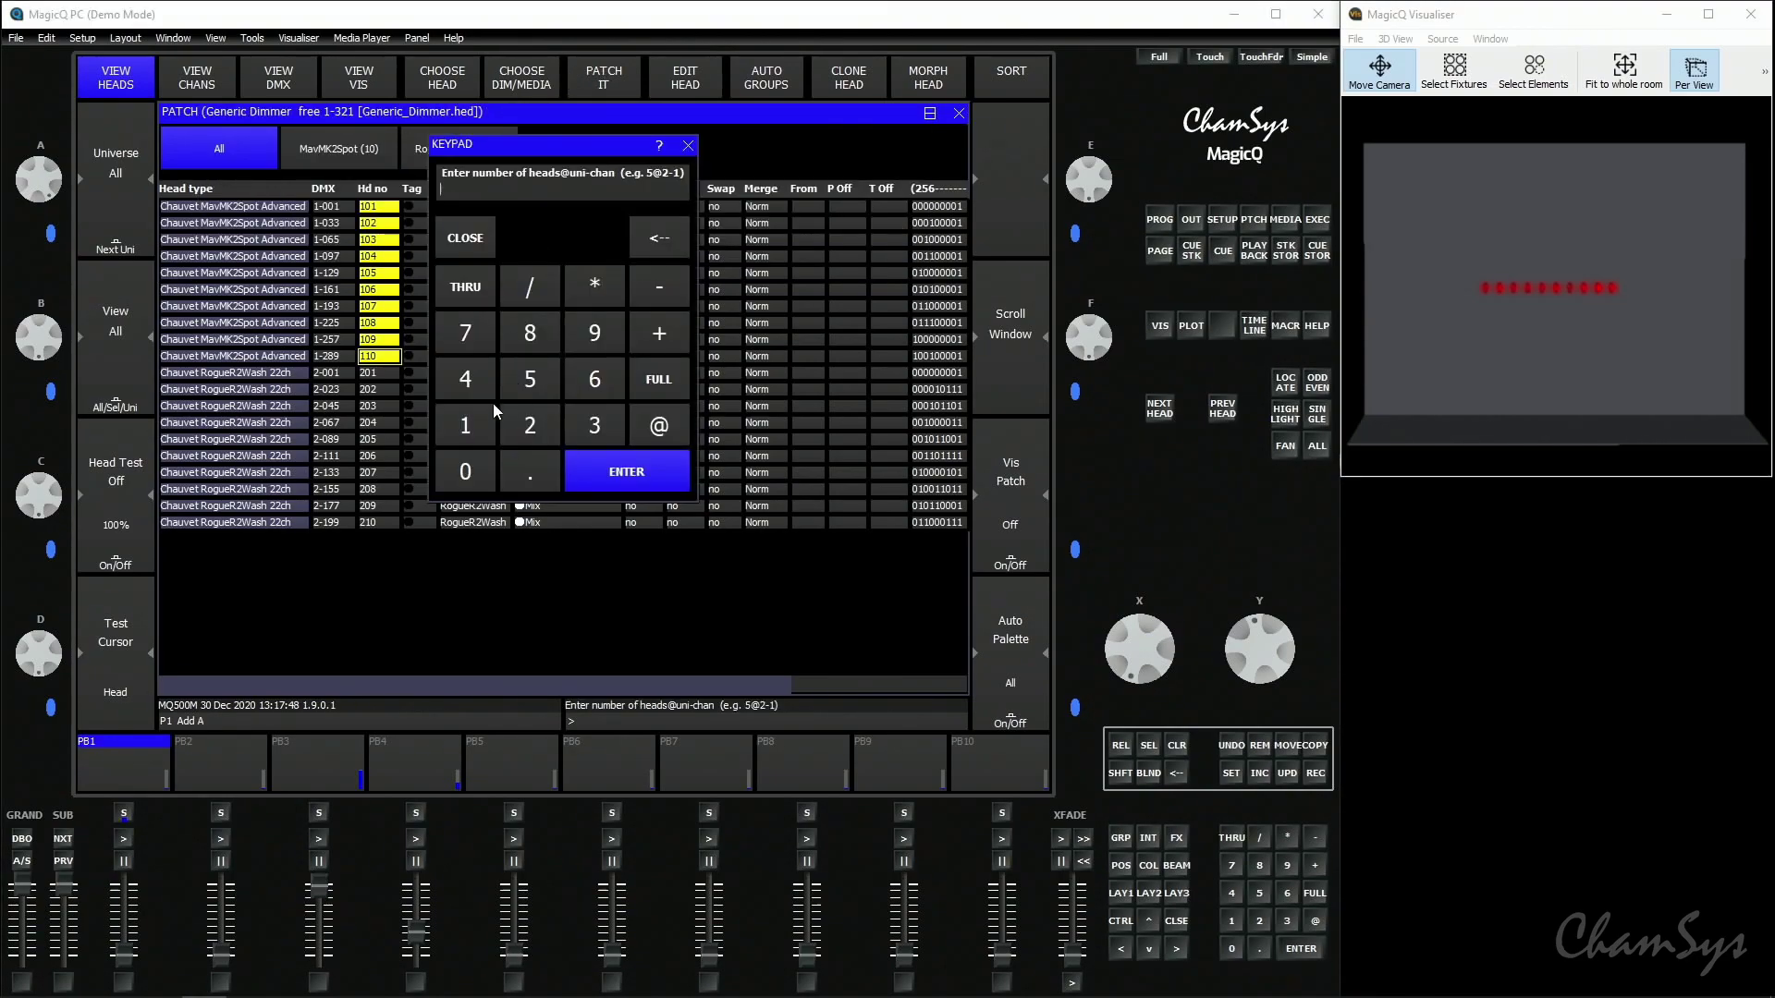
click(469, 416)
click(475, 477)
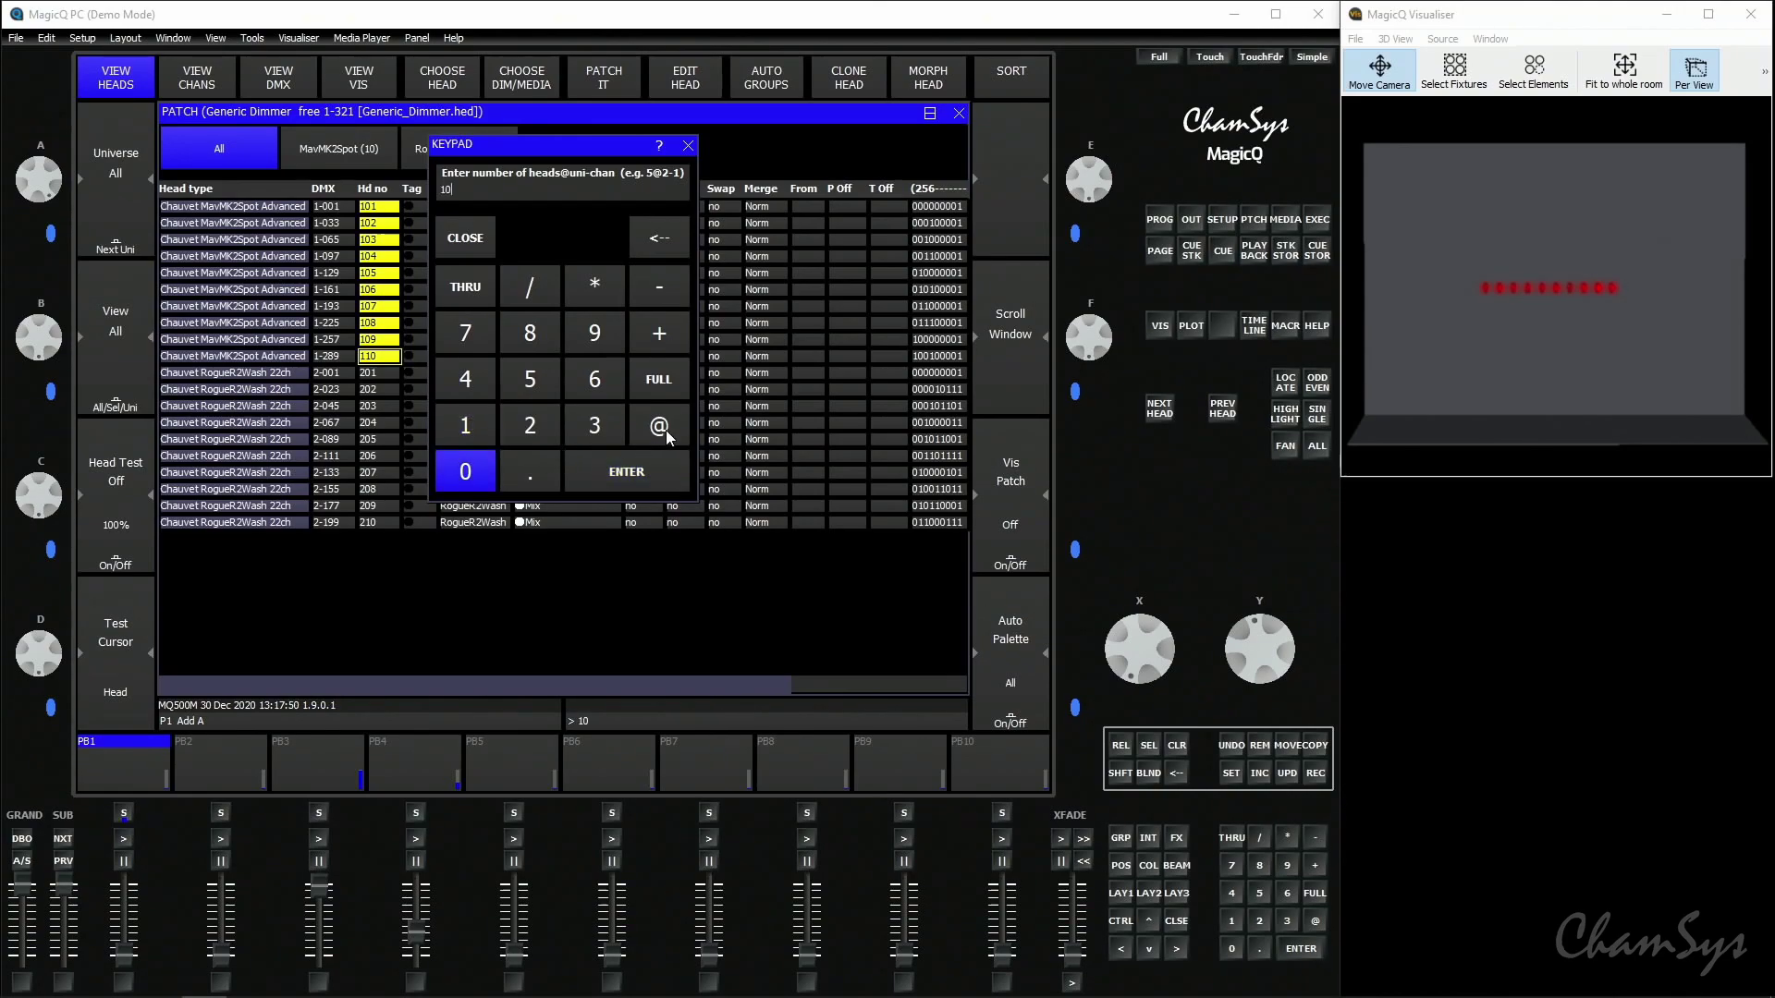
click(666, 430)
click(597, 425)
click(666, 284)
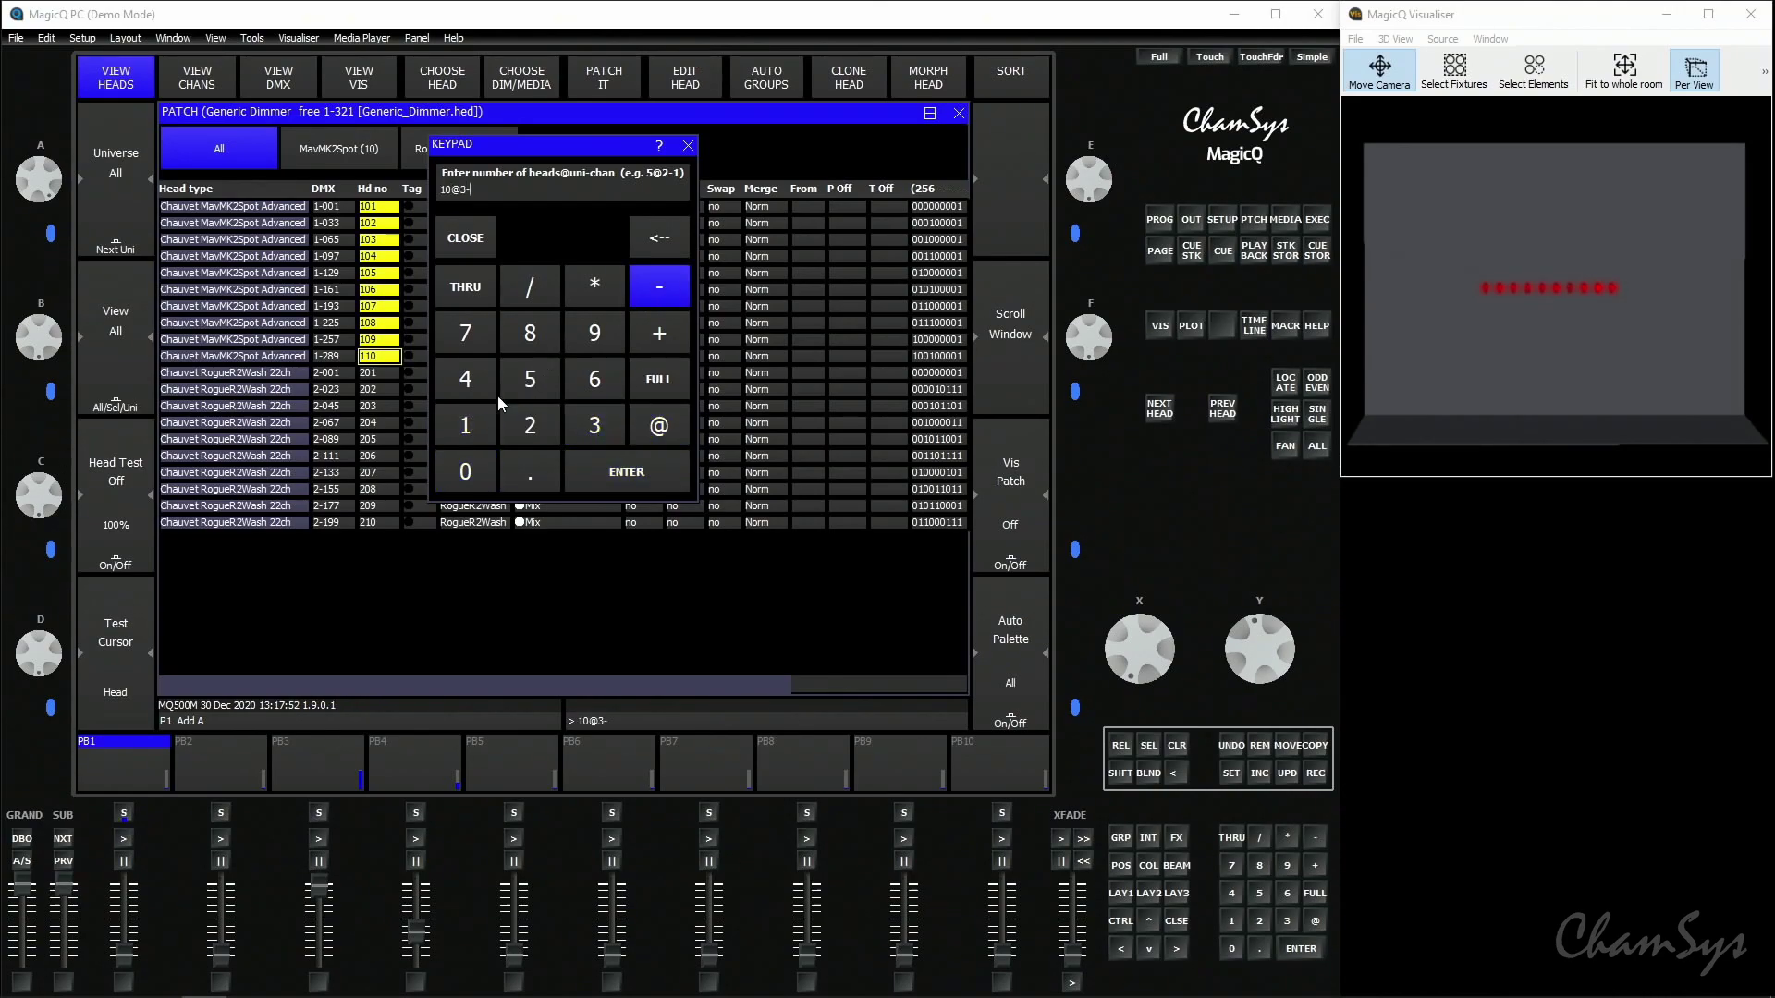
click(465, 427)
click(617, 476)
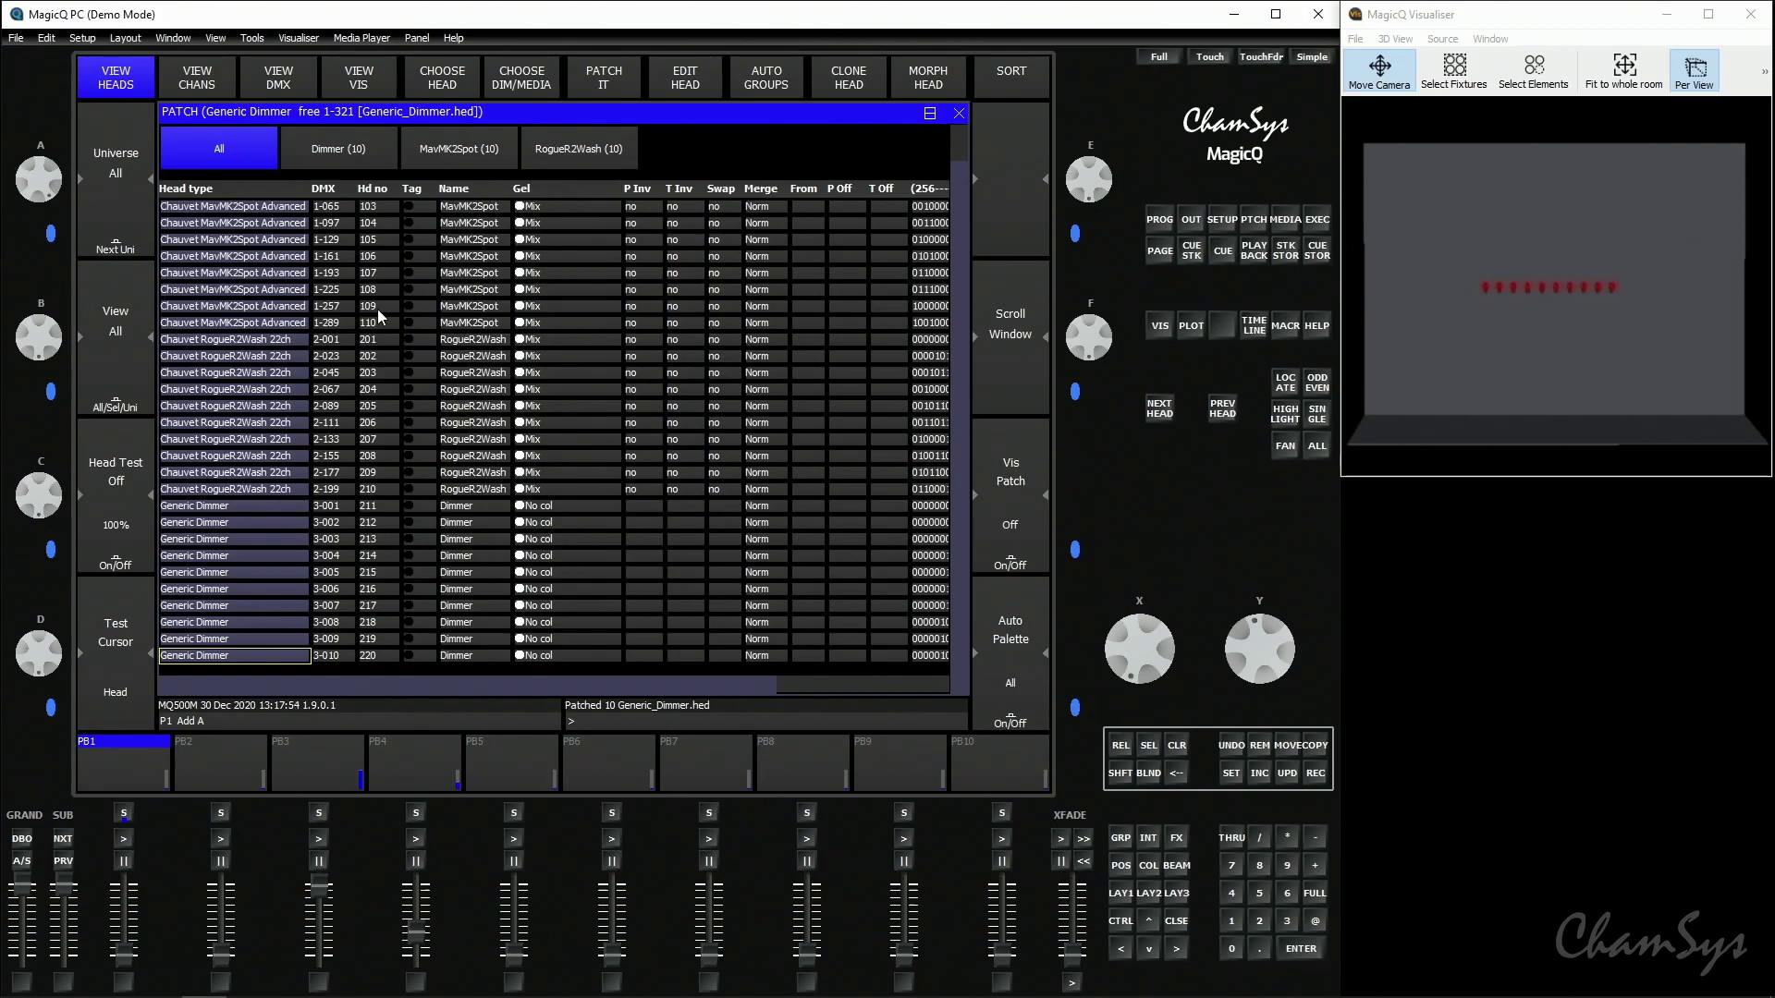
- Renumber the ten dimmers as heads 1–10
click(384, 506)
drag(384, 502, 381, 664)
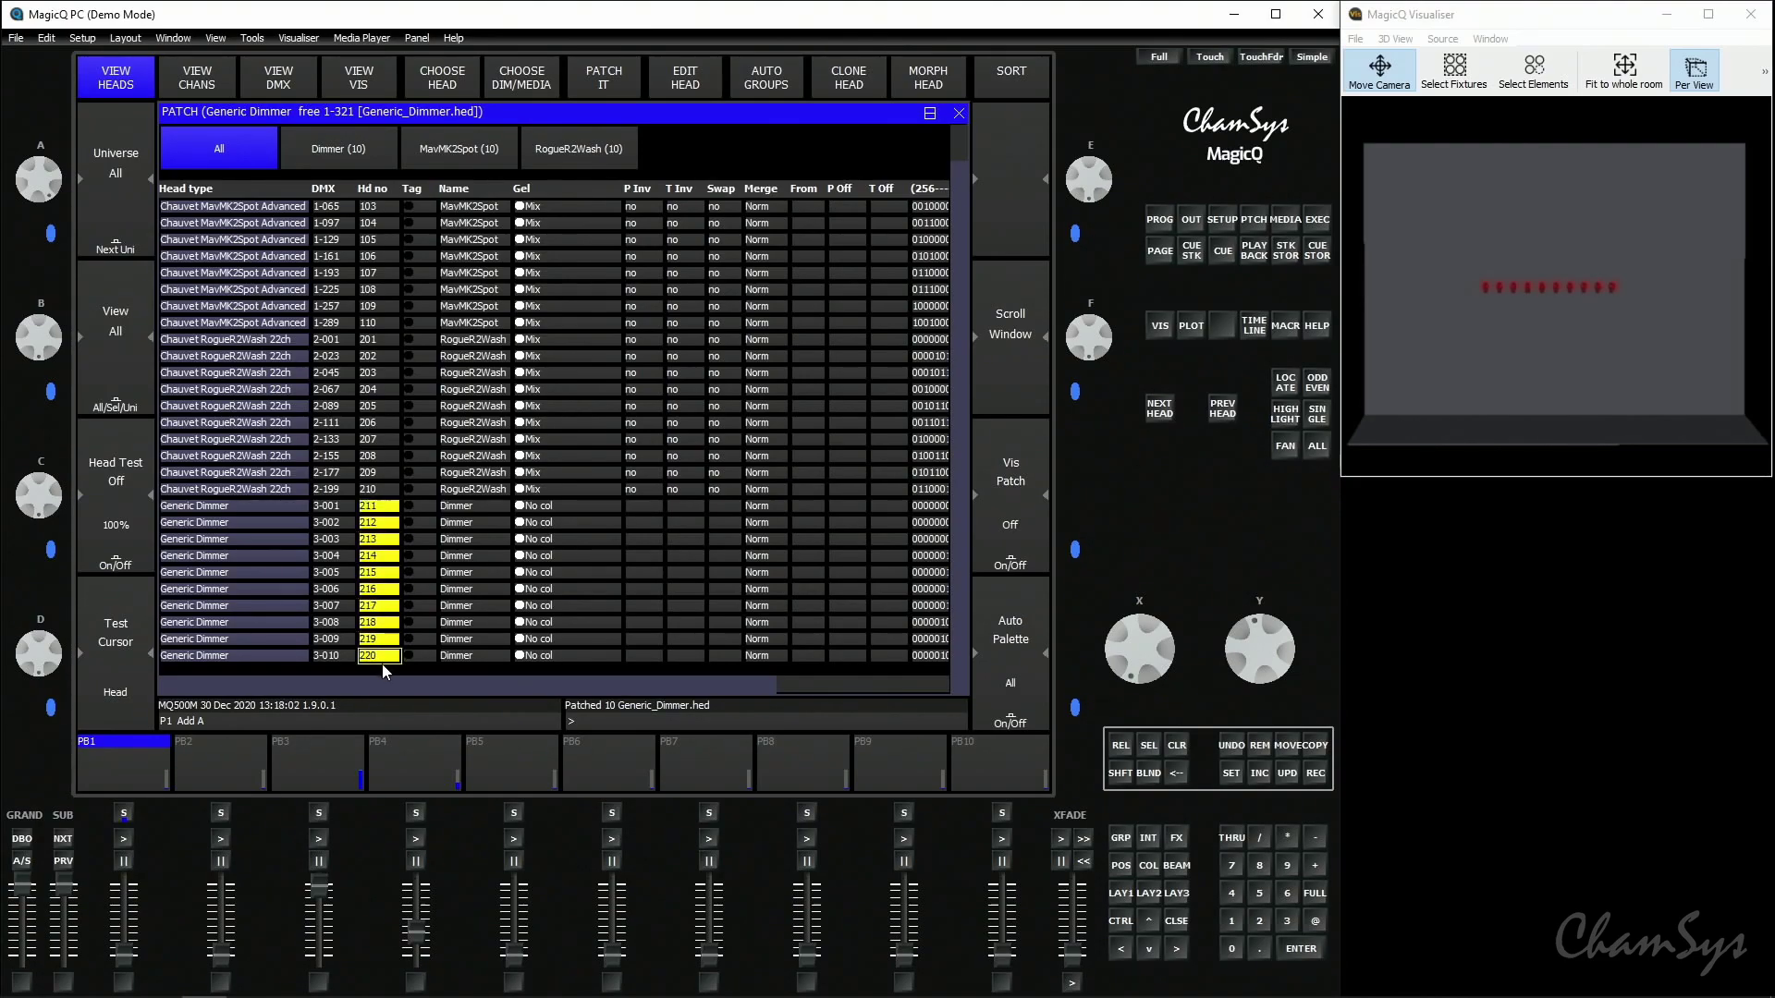
click(1229, 919)
key(Return)
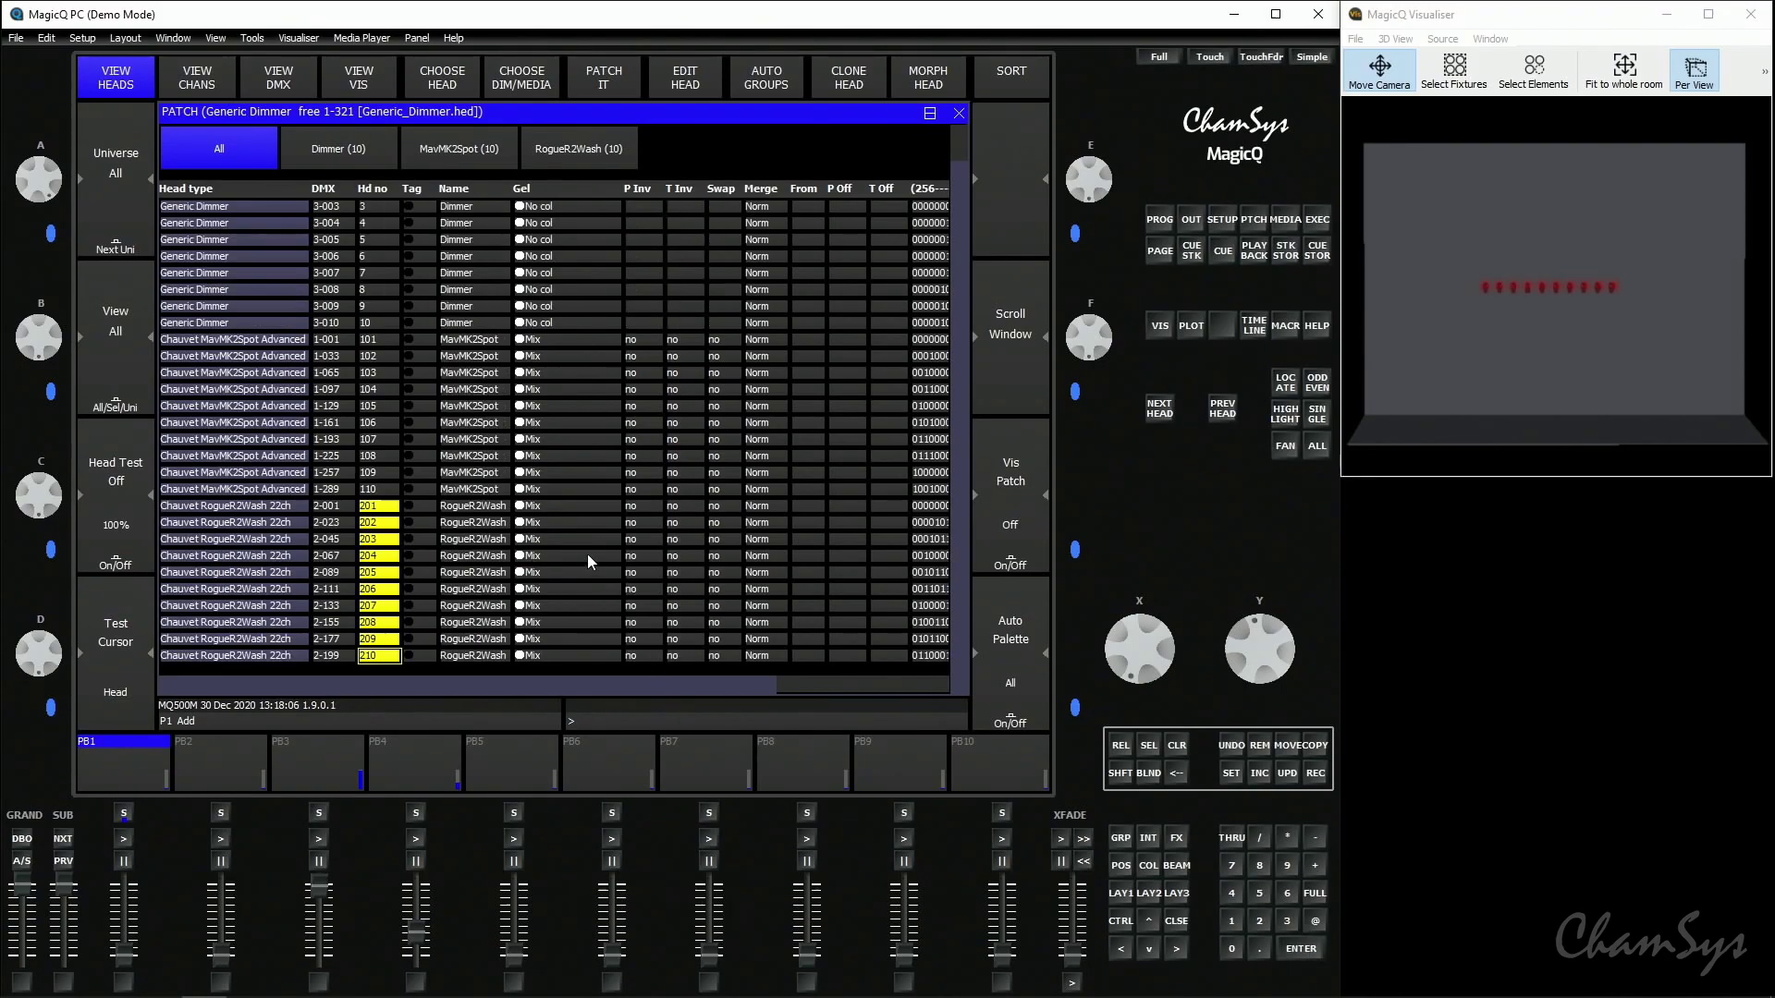
key(Up)
key(Up)
key(Up)
key(Up)
key(Up)
key(Up)
key(Up)
key(Up)
key(Up)
key(Up)
key(Up)
key(Up)
key(Up)
key(Up)
key(Up)
key(Up)
key(Up)
key(Up)
key(Up)
key(Up)
key(Up)
key(Up)
key(Up)
key(Up)
key(Up)
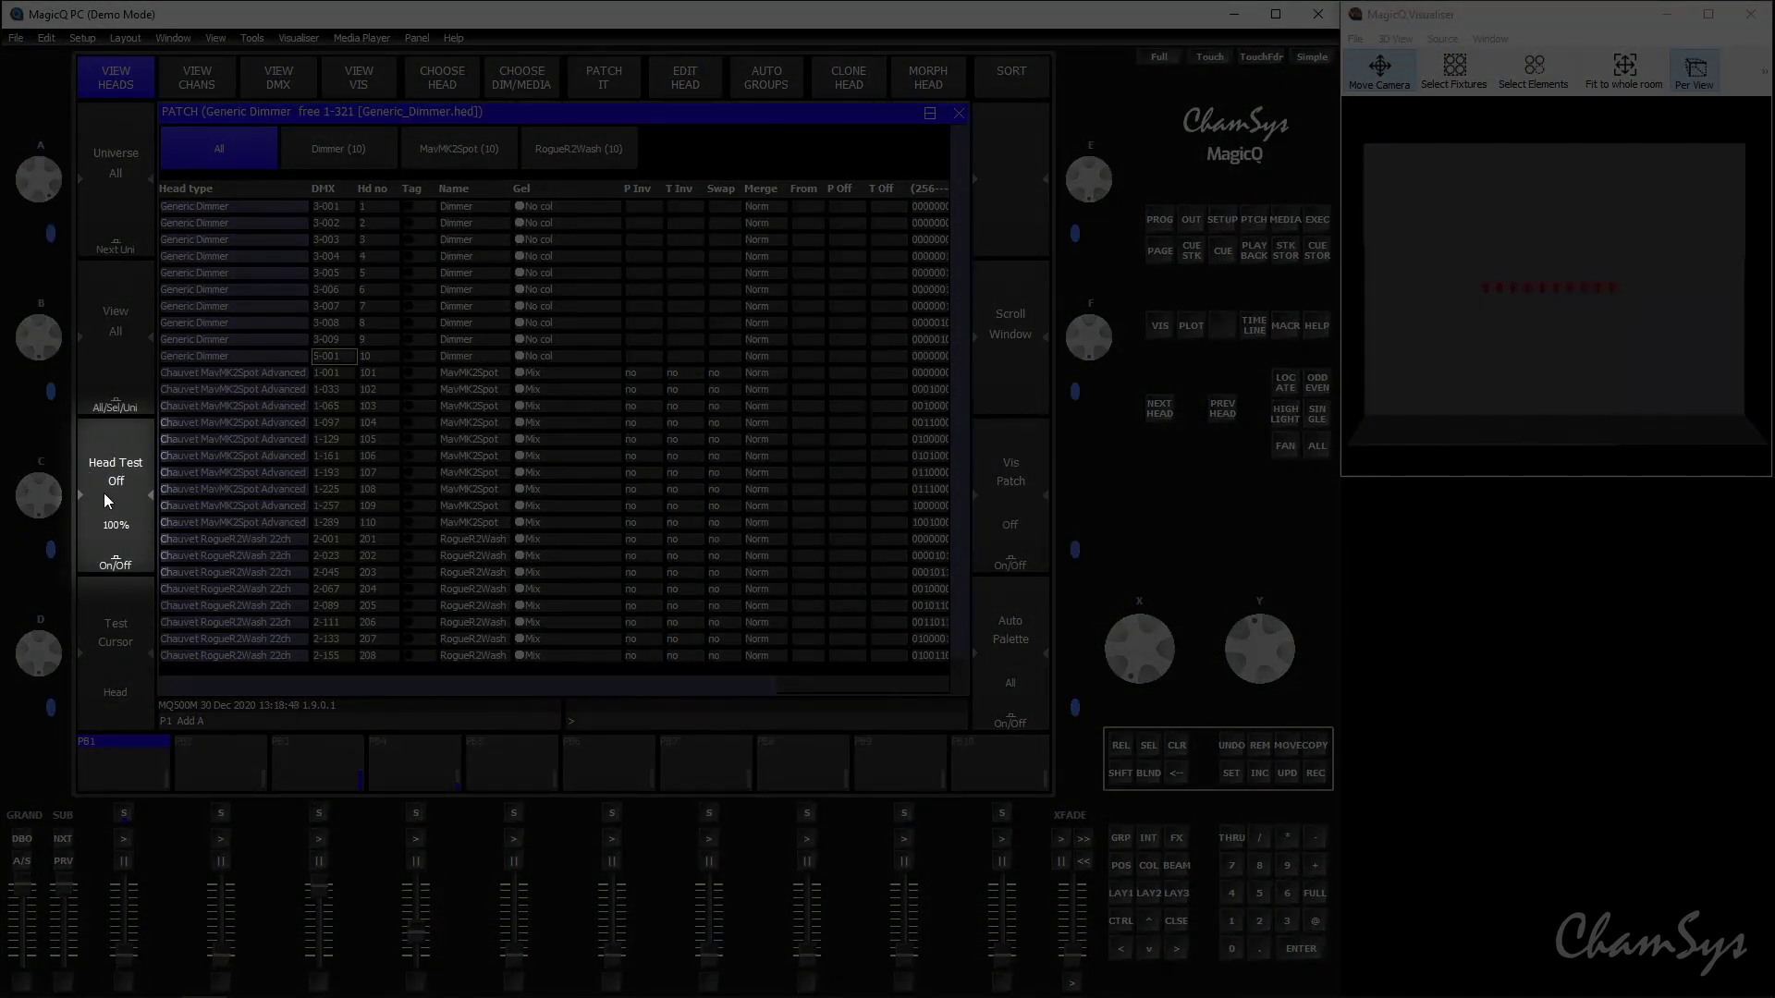
click(121, 524)
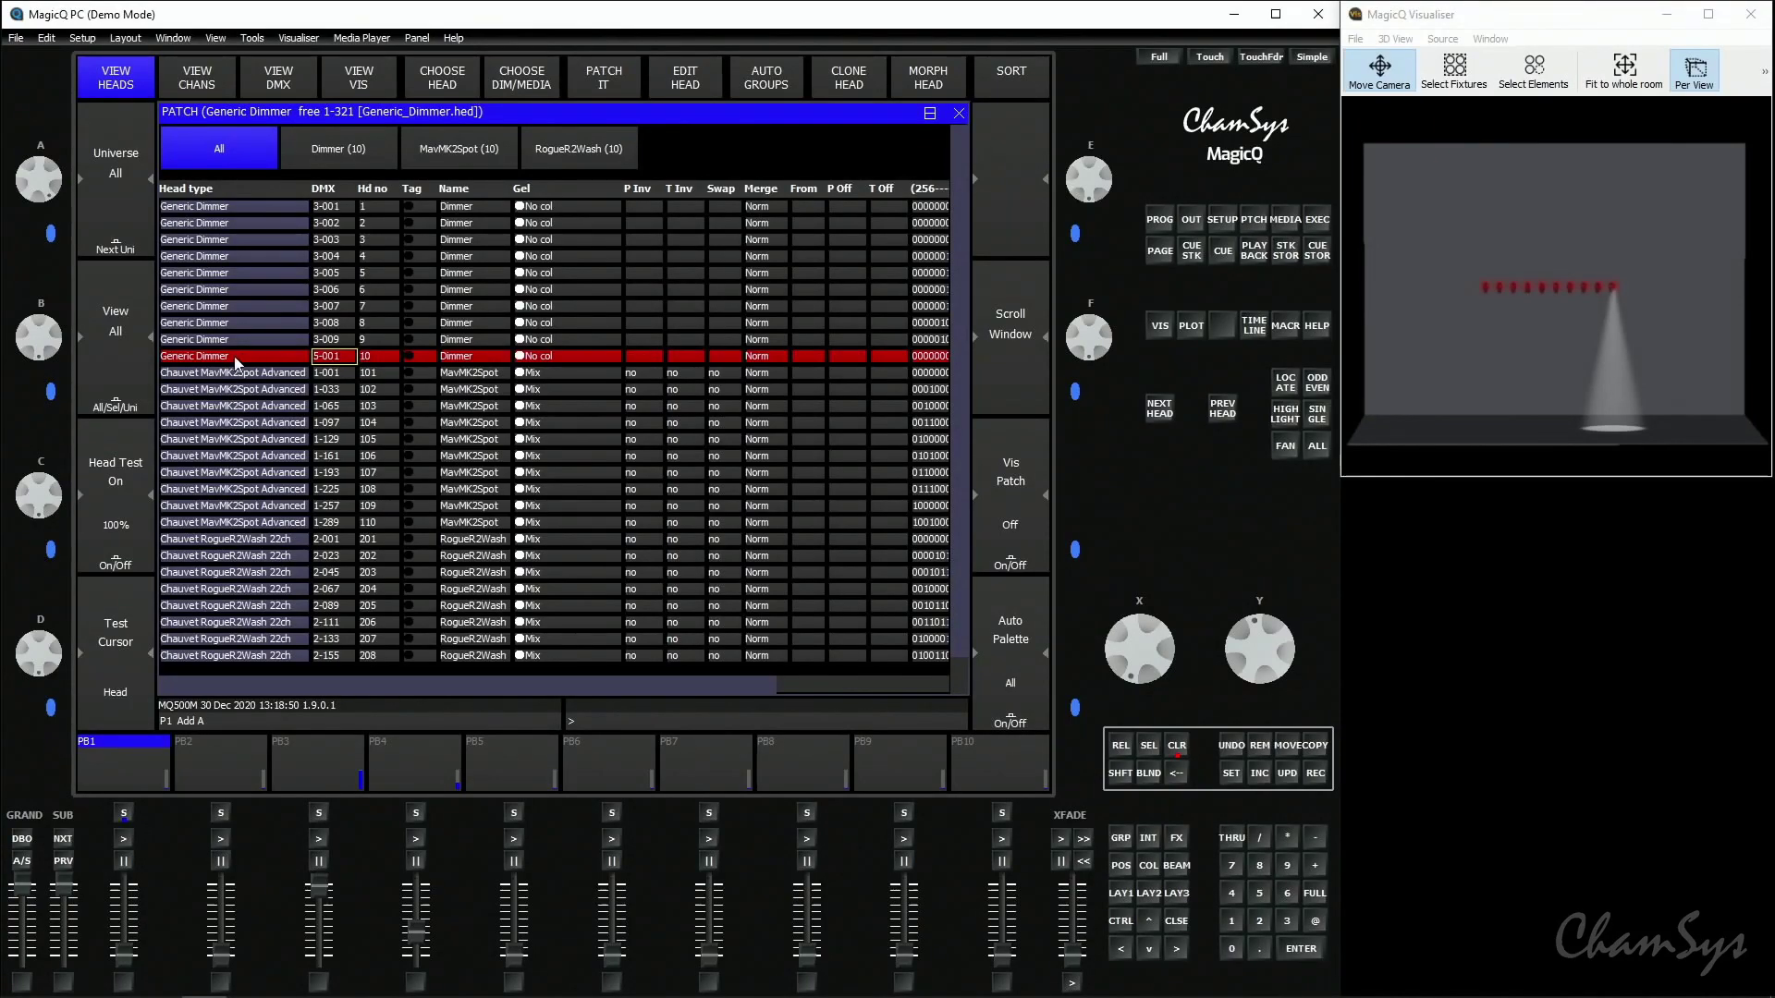
click(1148, 915)
click(1154, 948)
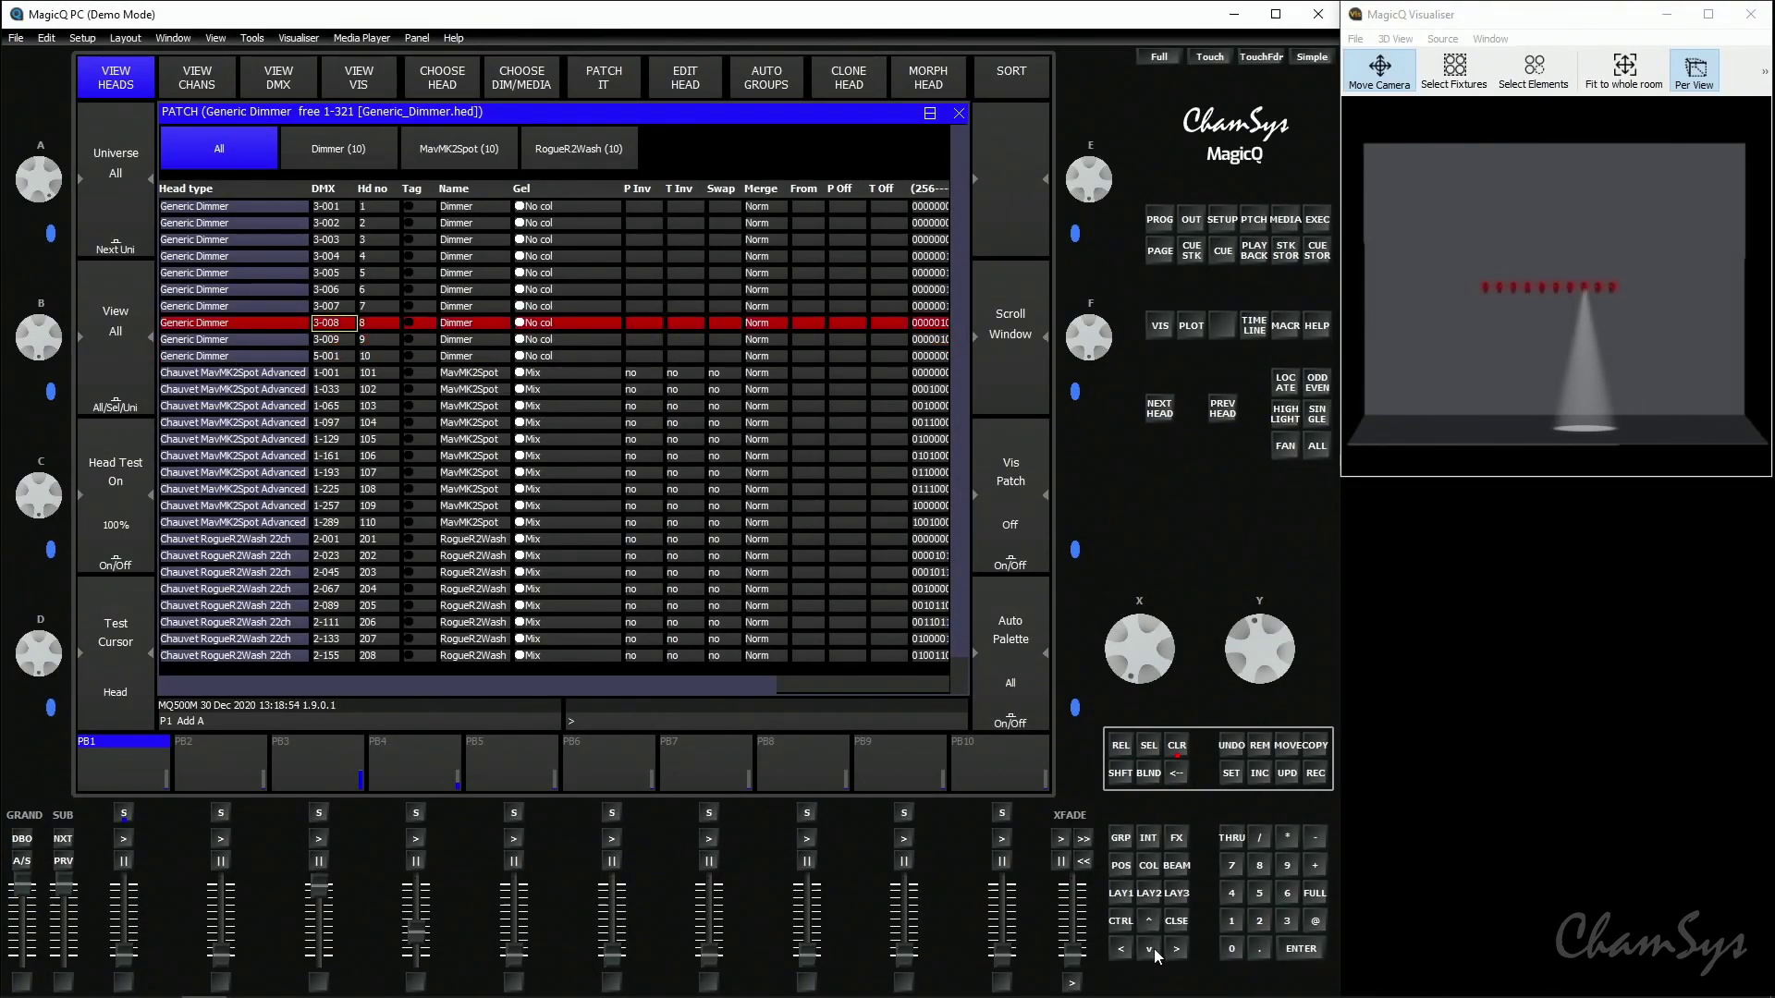
click(1153, 948)
click(1154, 948)
click(1154, 949)
click(1153, 948)
click(1153, 948)
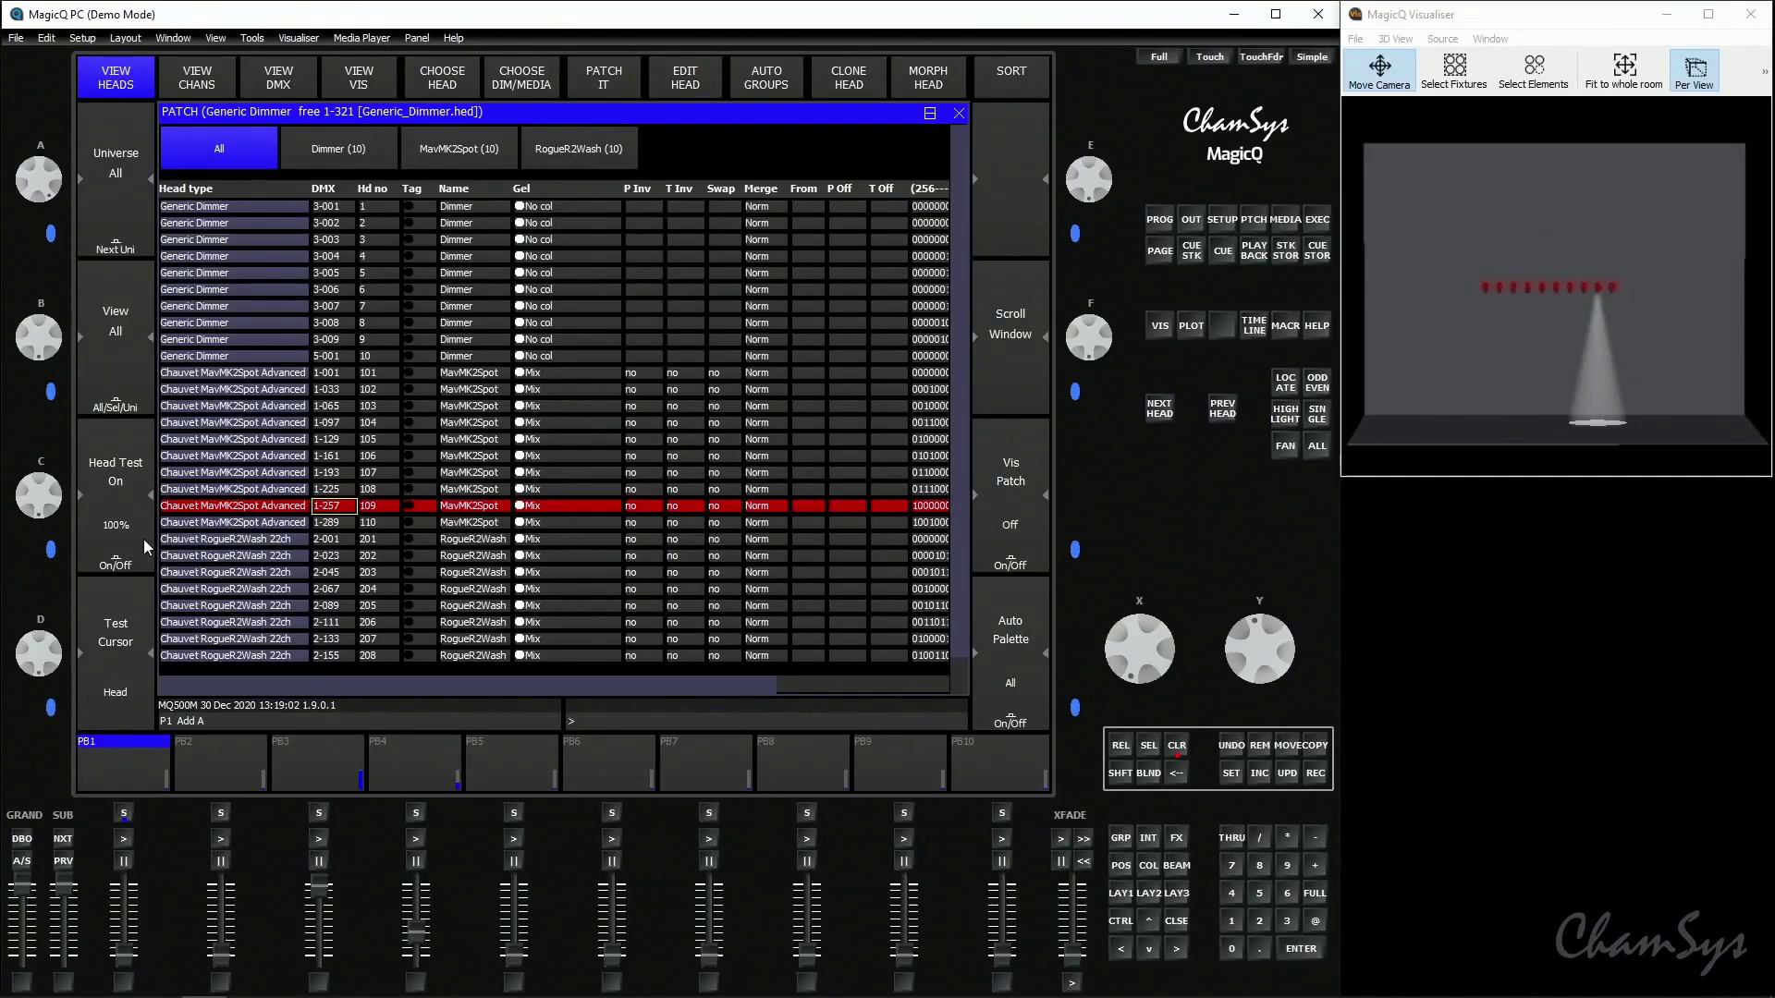
click(135, 536)
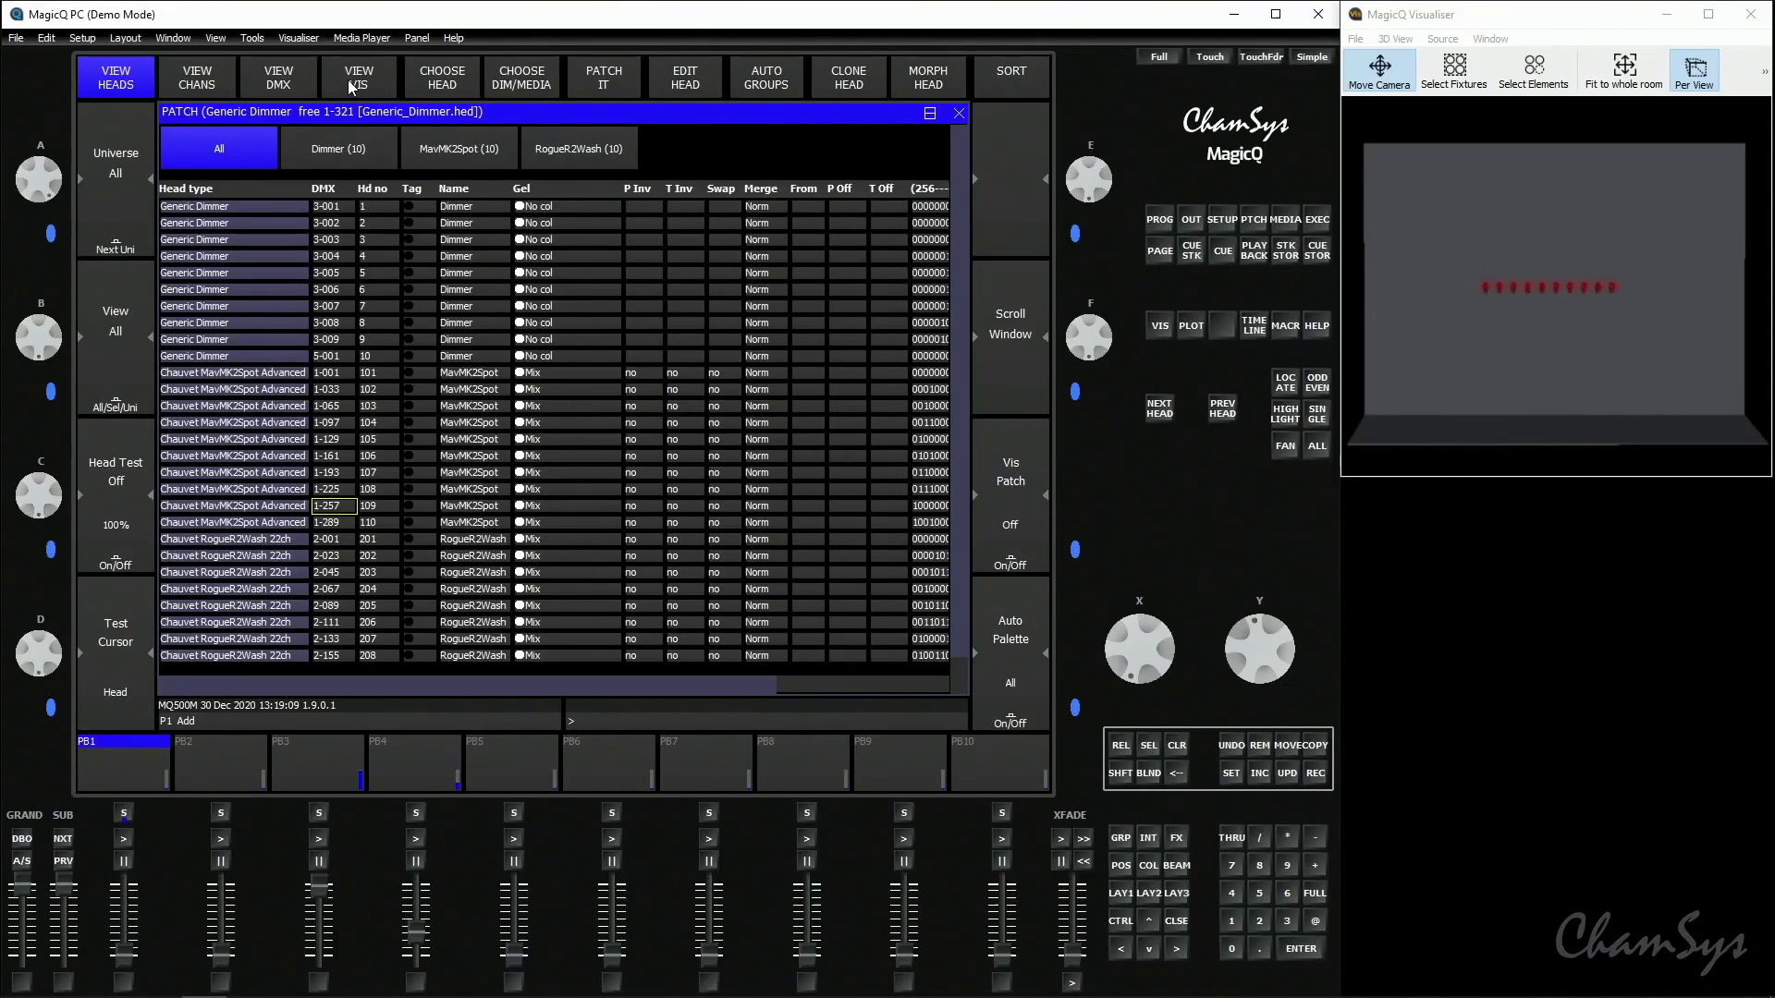
- Raise the ten spots to Y 16.10 and fan them across X -7.52 to 6.52
click(352, 88)
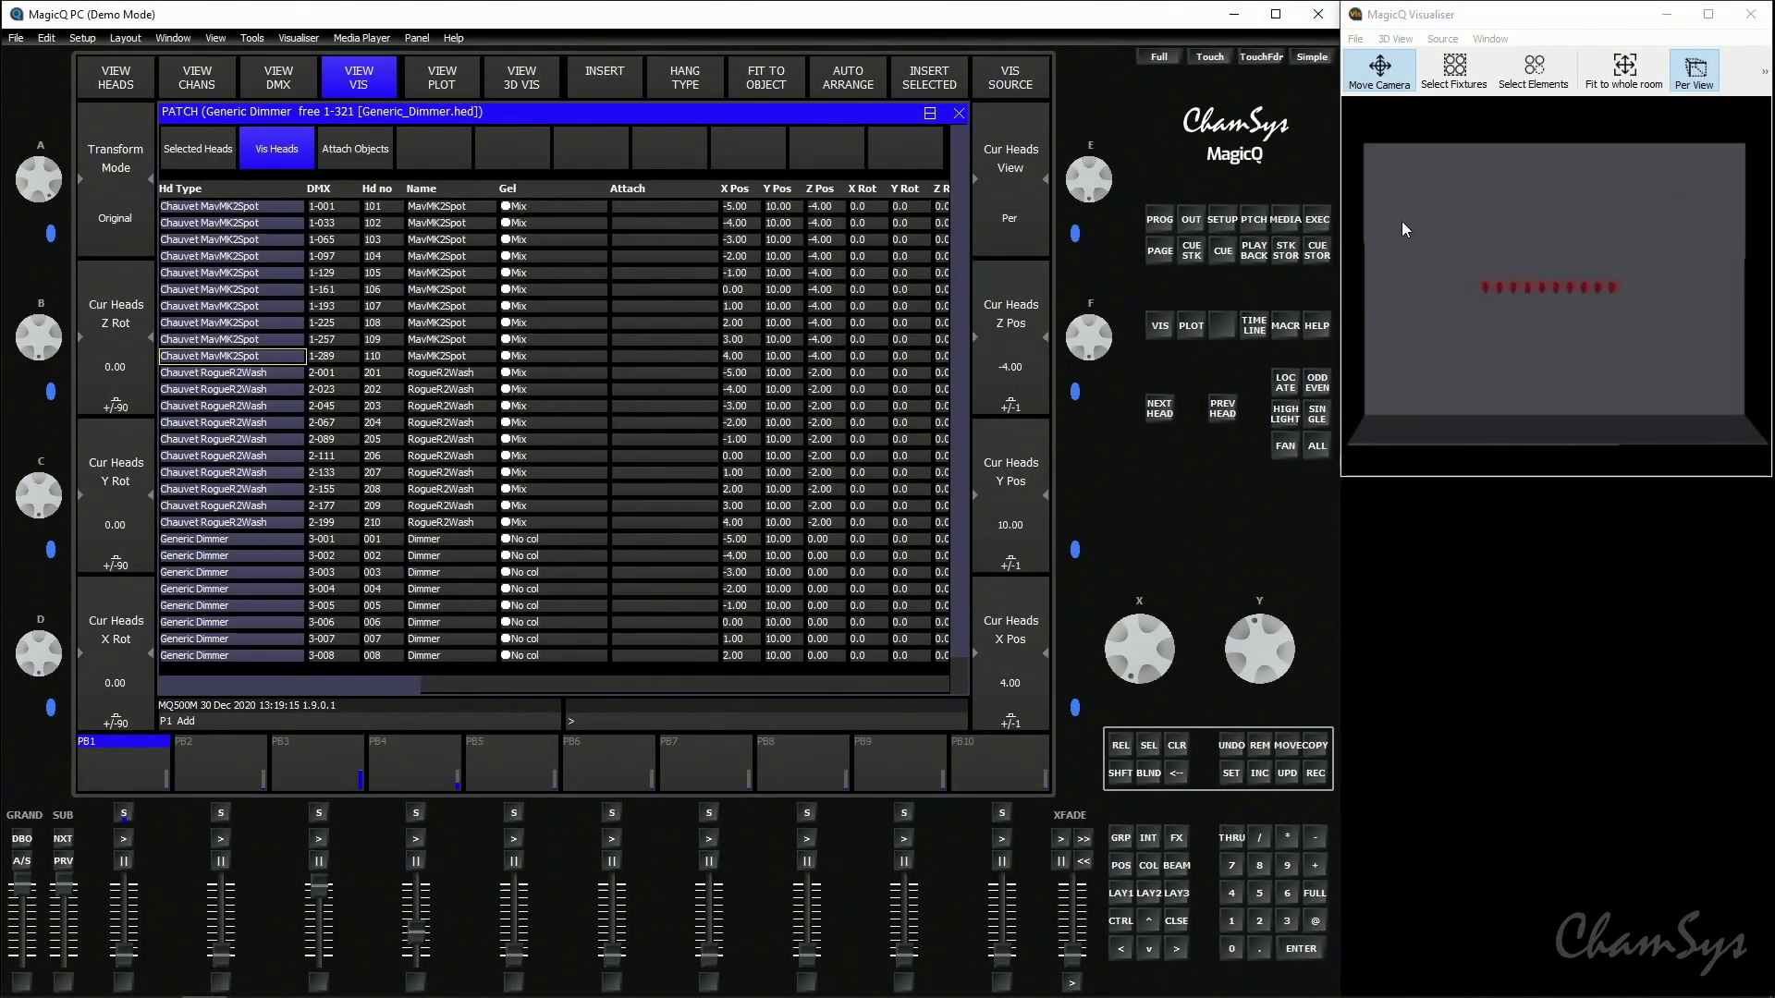
click(210, 227)
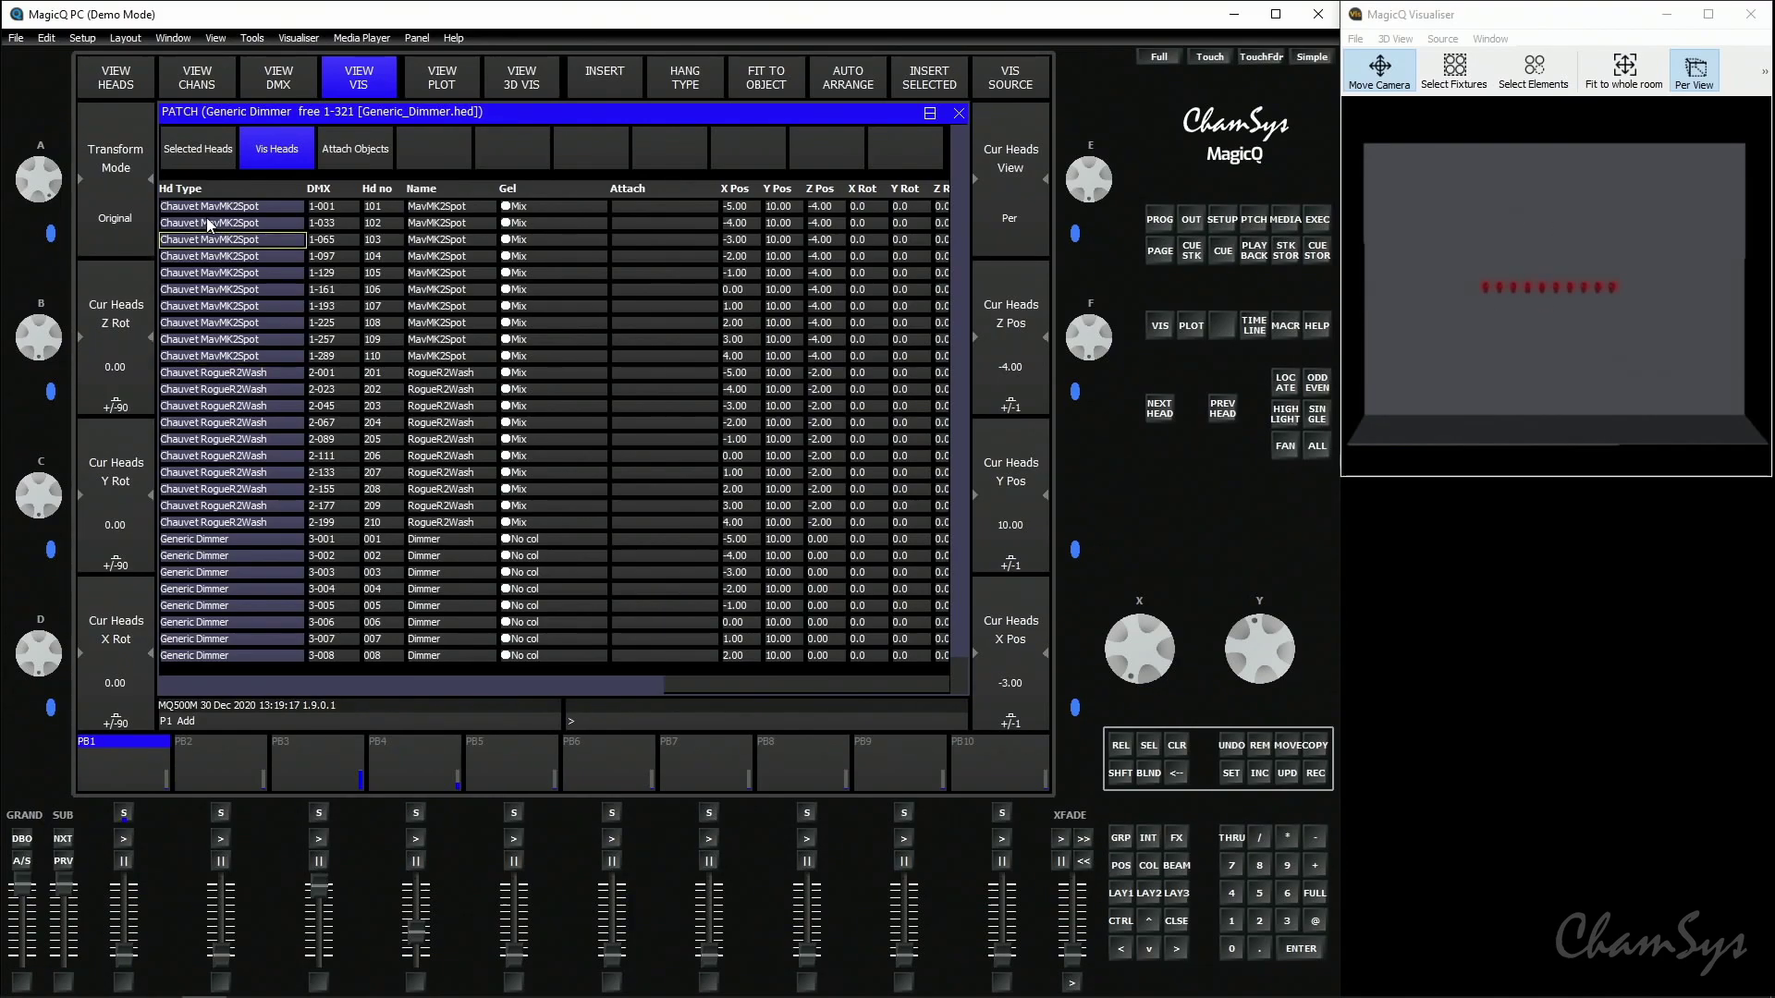
key(Up)
key(Up)
drag(207, 212, 225, 362)
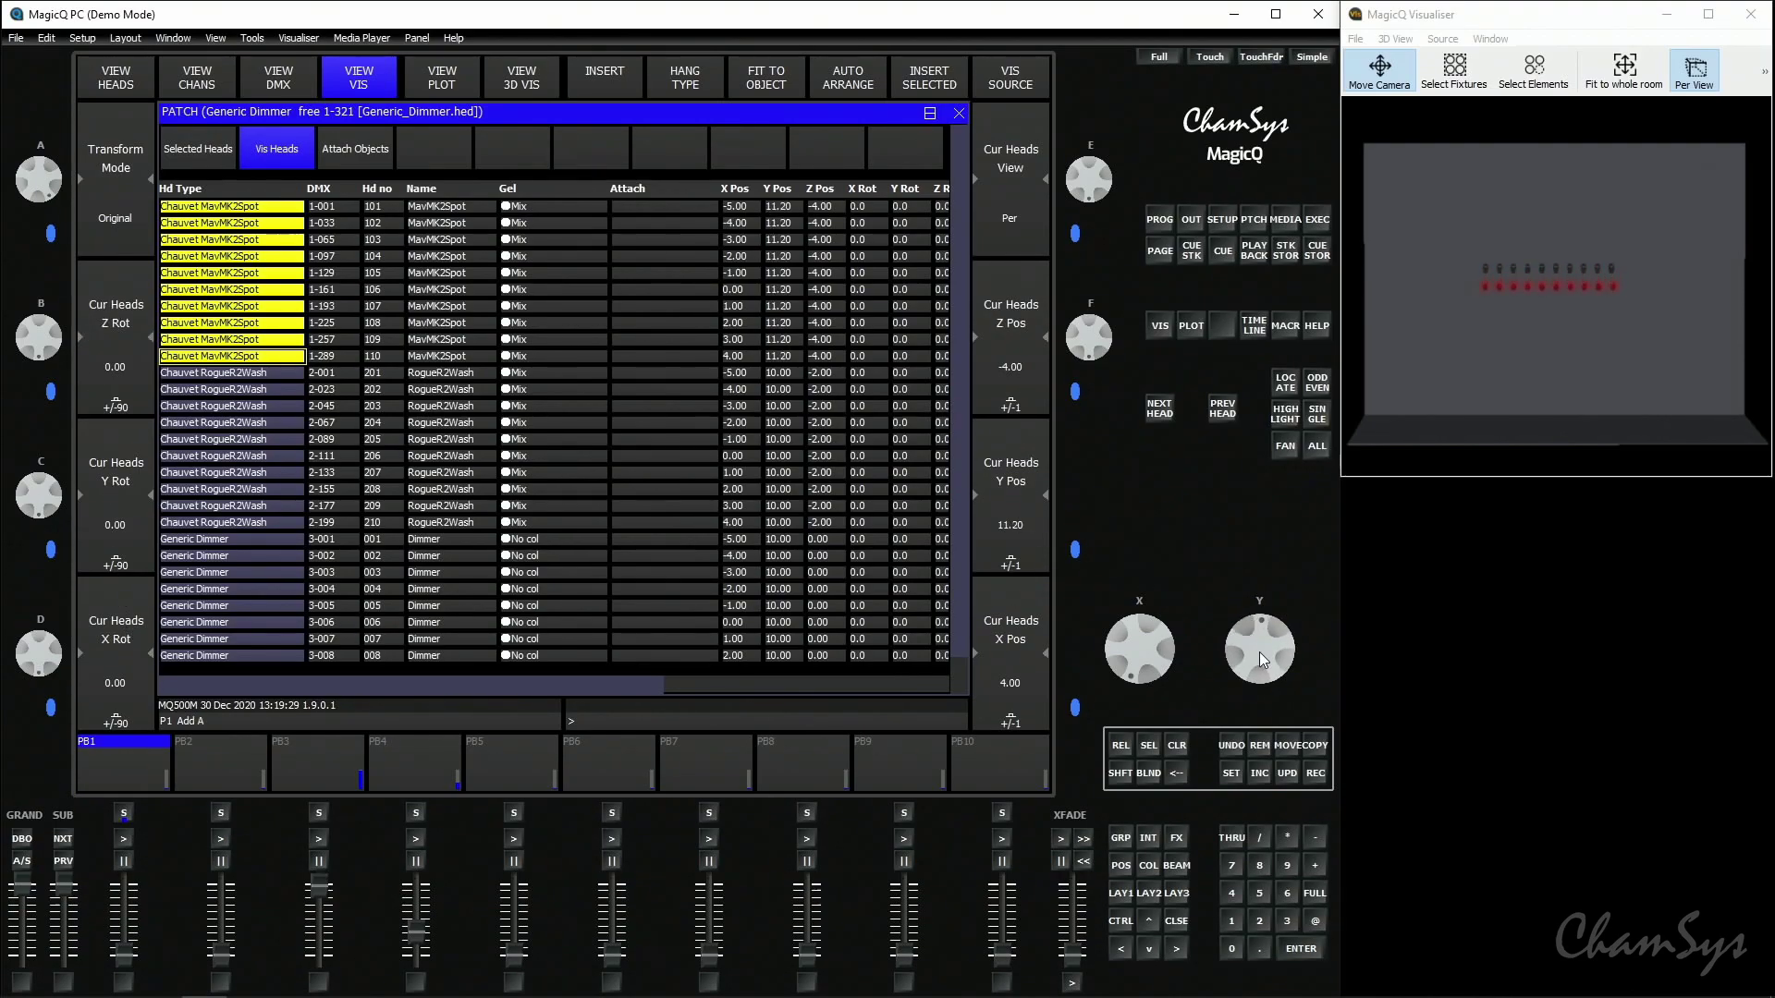
scroll(1259, 689, up, 3)
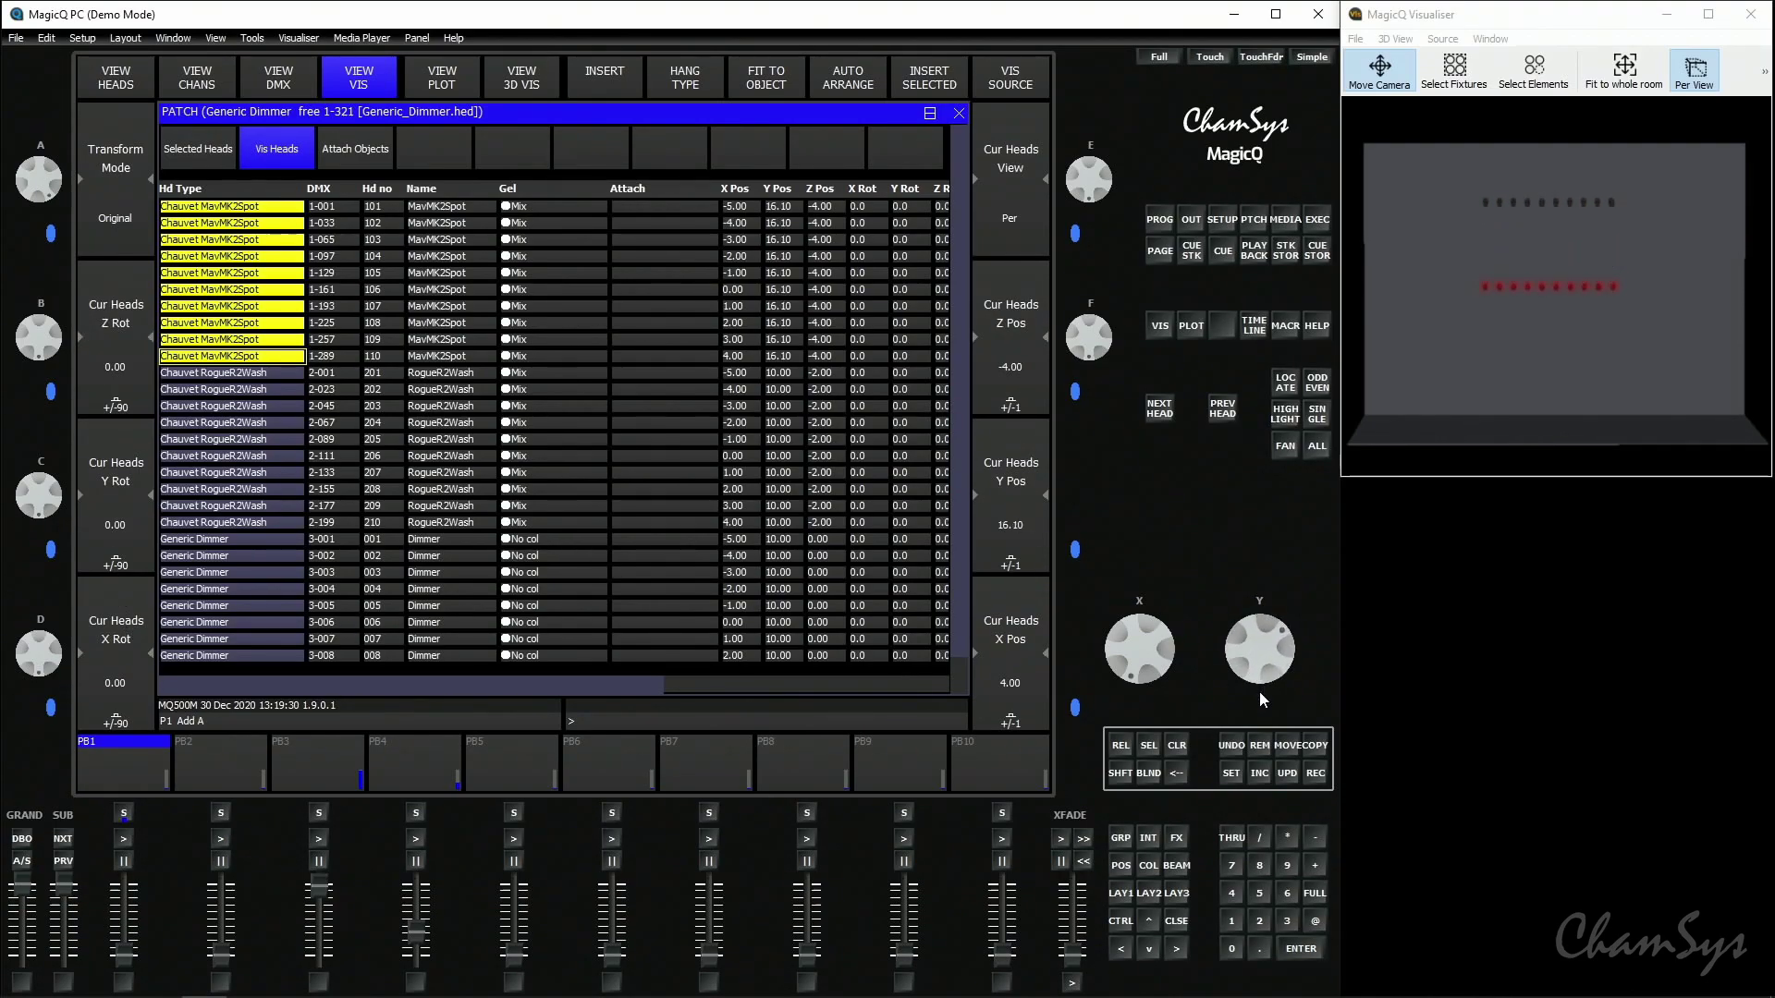
click(1282, 450)
scroll(1163, 643, up, 5)
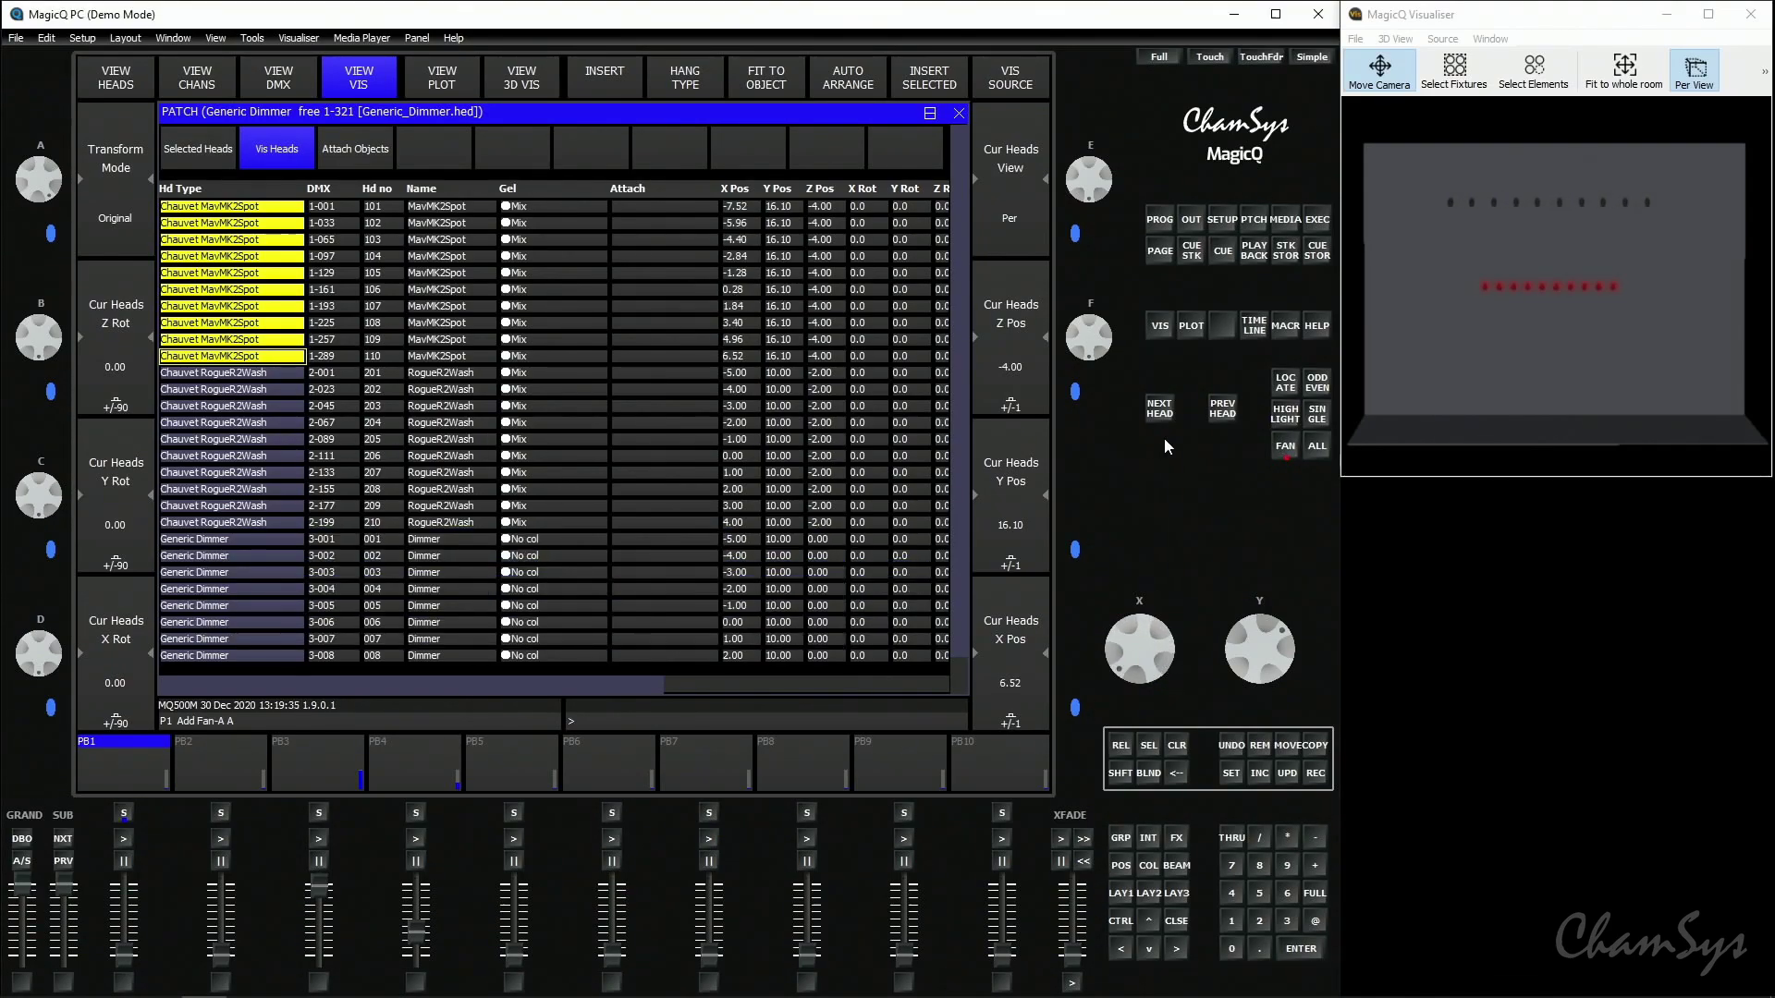
- Select the RogueR2Wash heads and raise them to Y 12.80
click(1278, 451)
drag(248, 374, 261, 523)
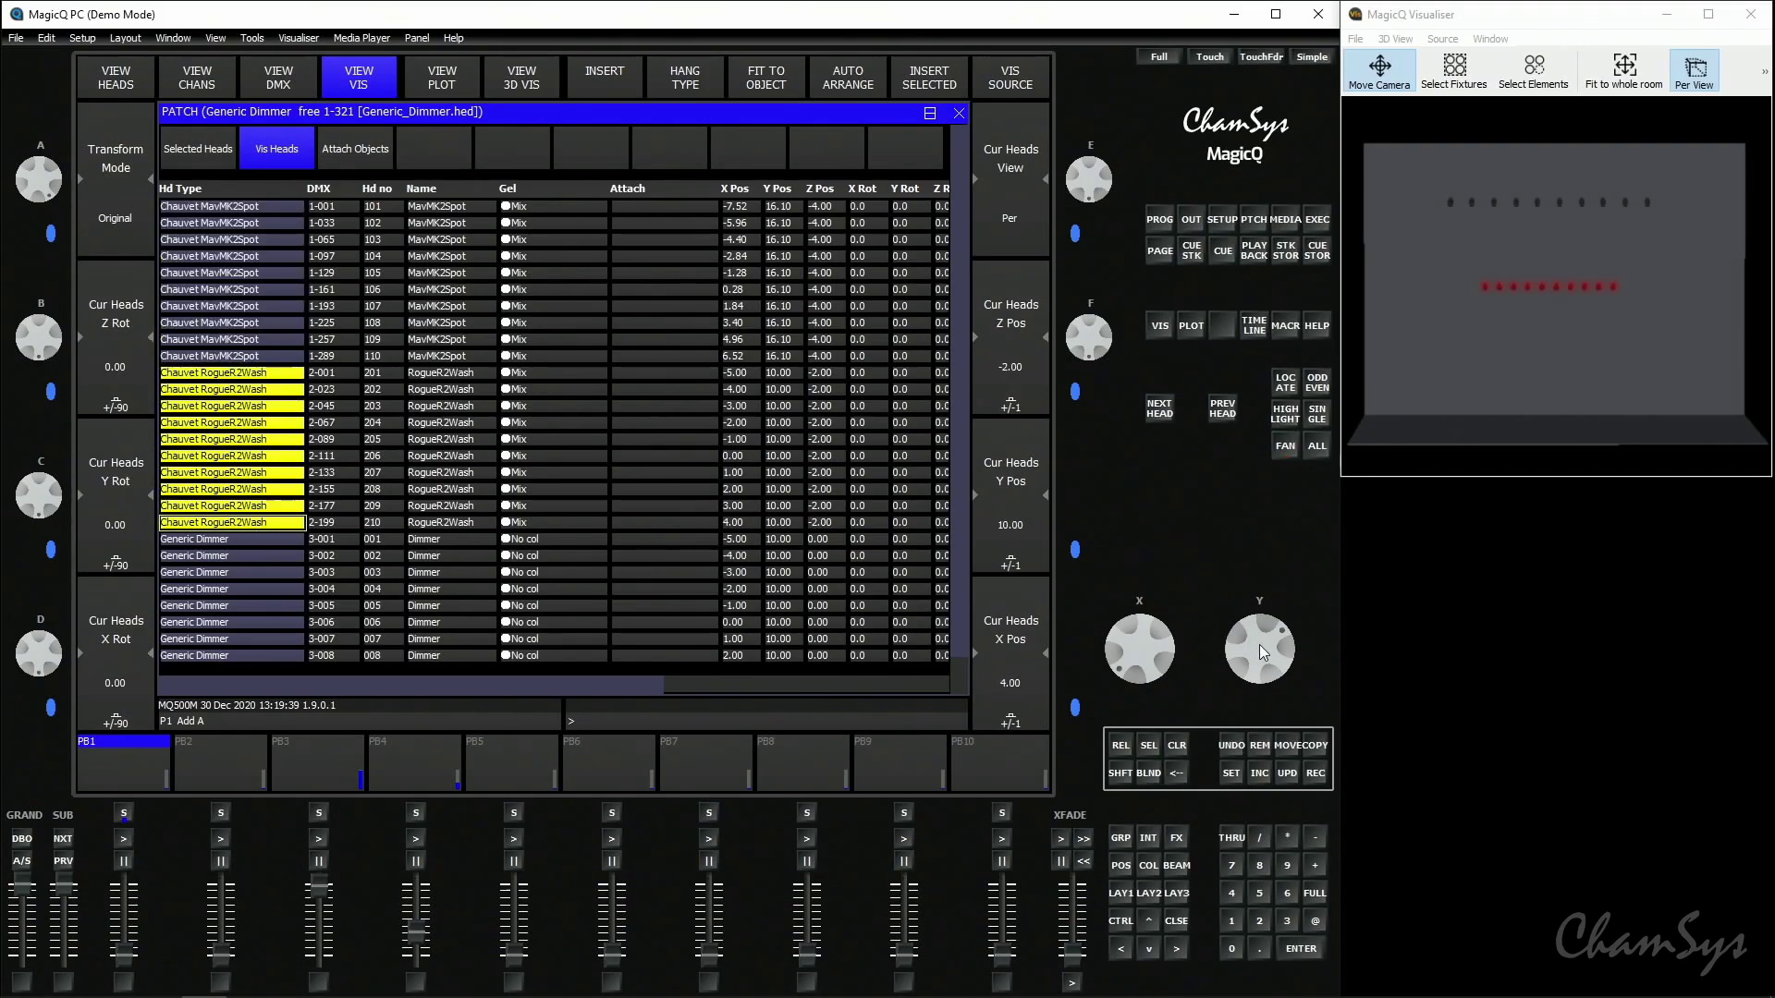
scroll(1268, 675, up, 3)
scroll(1269, 675, up, 2)
scroll(1268, 678, down, 1)
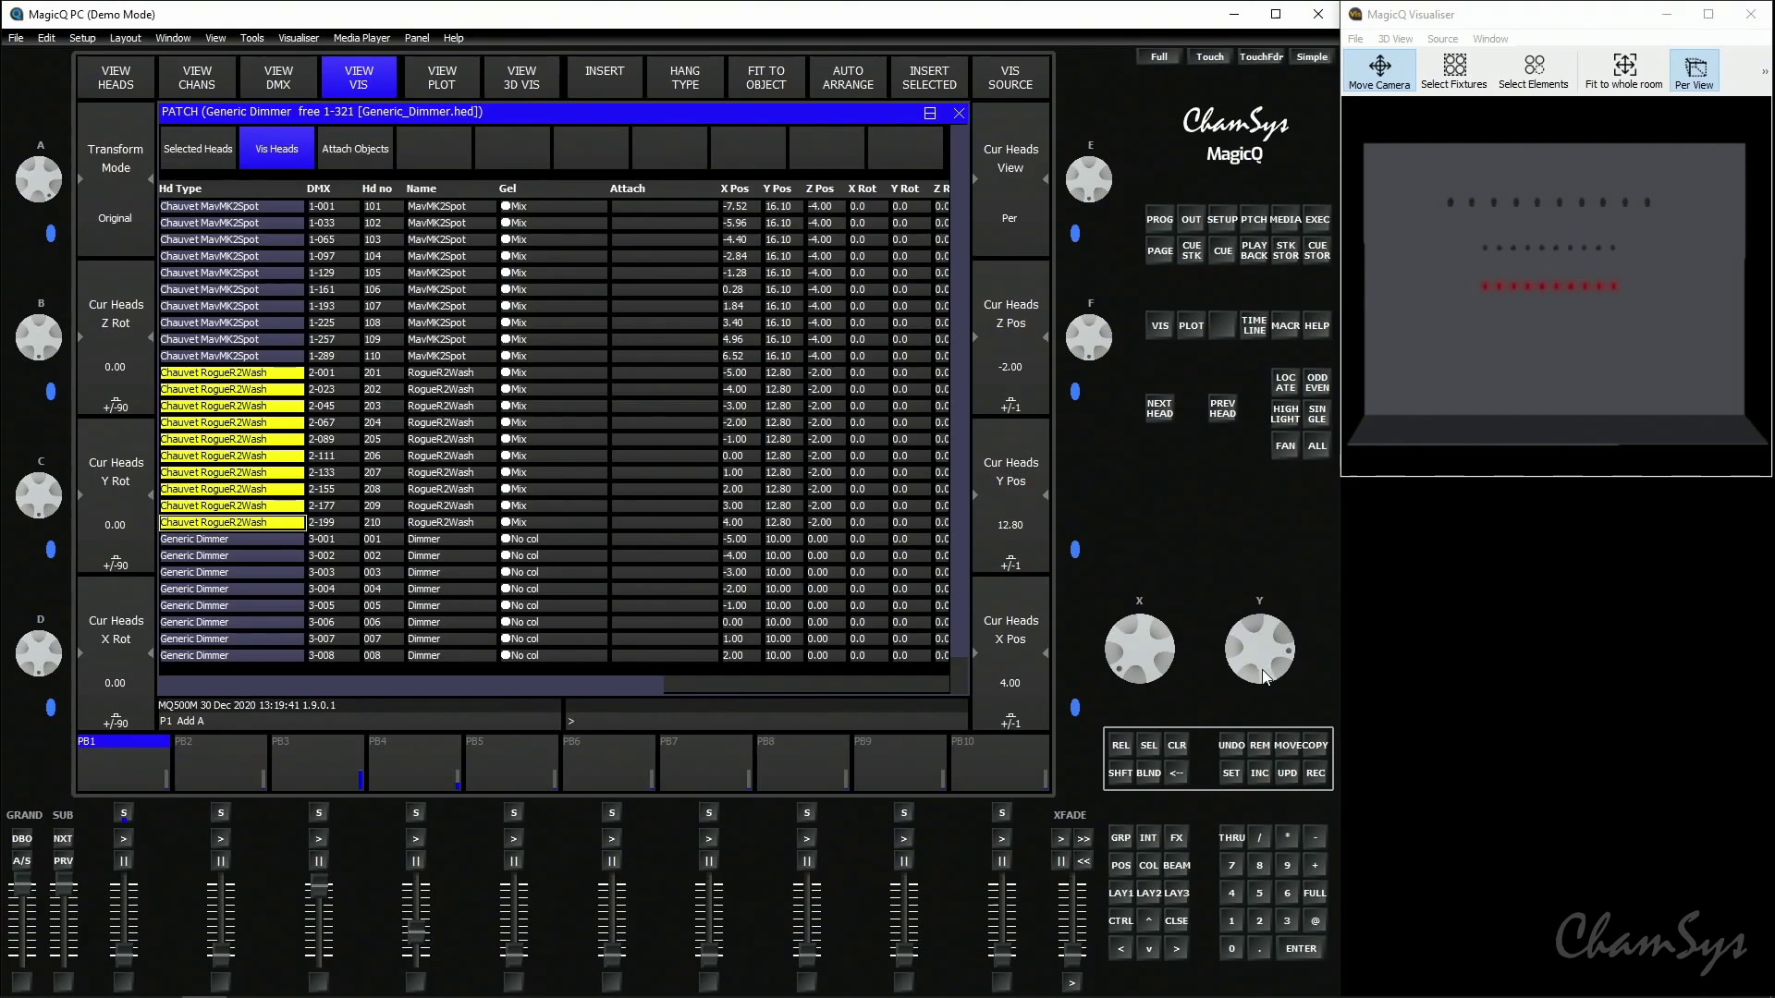